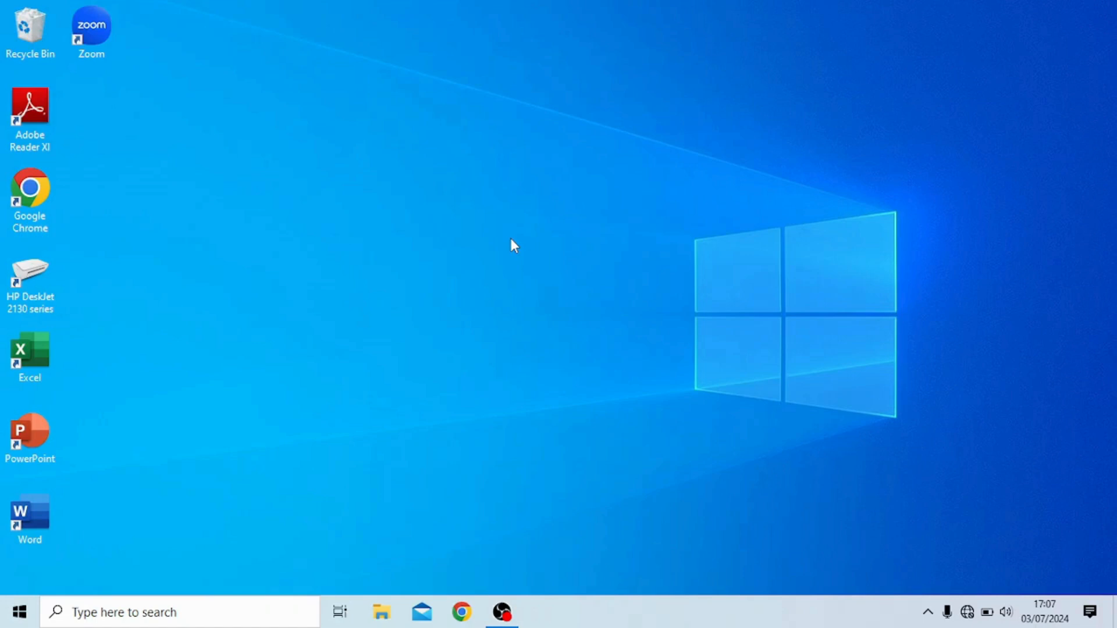
Open Device Manager and expand the Sound, video and game controllers category.
key("super+x")
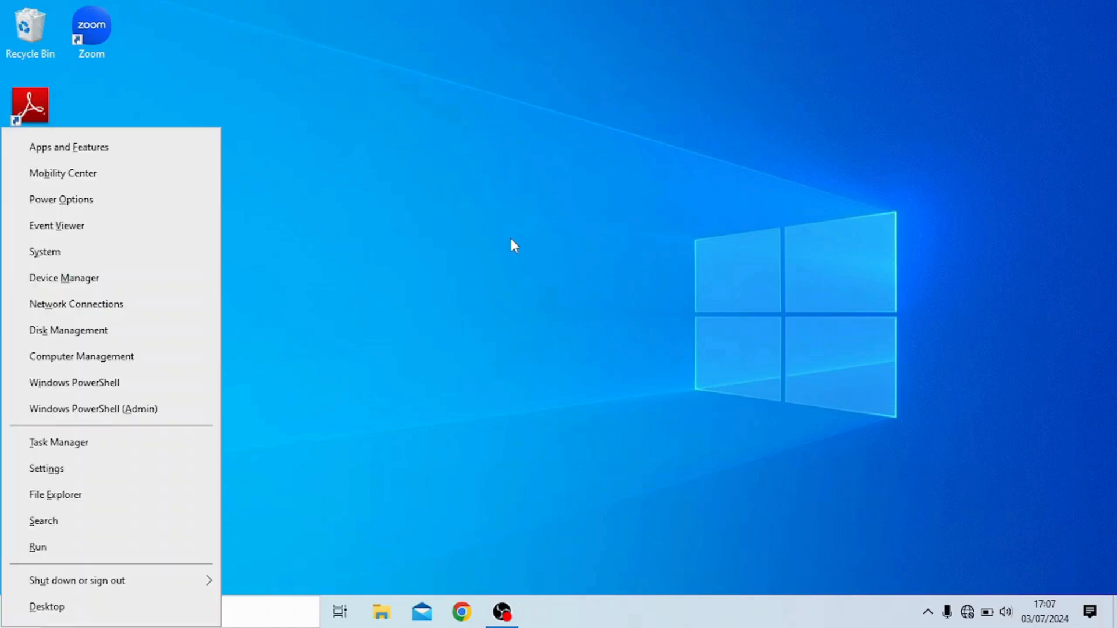
left_click(57, 285)
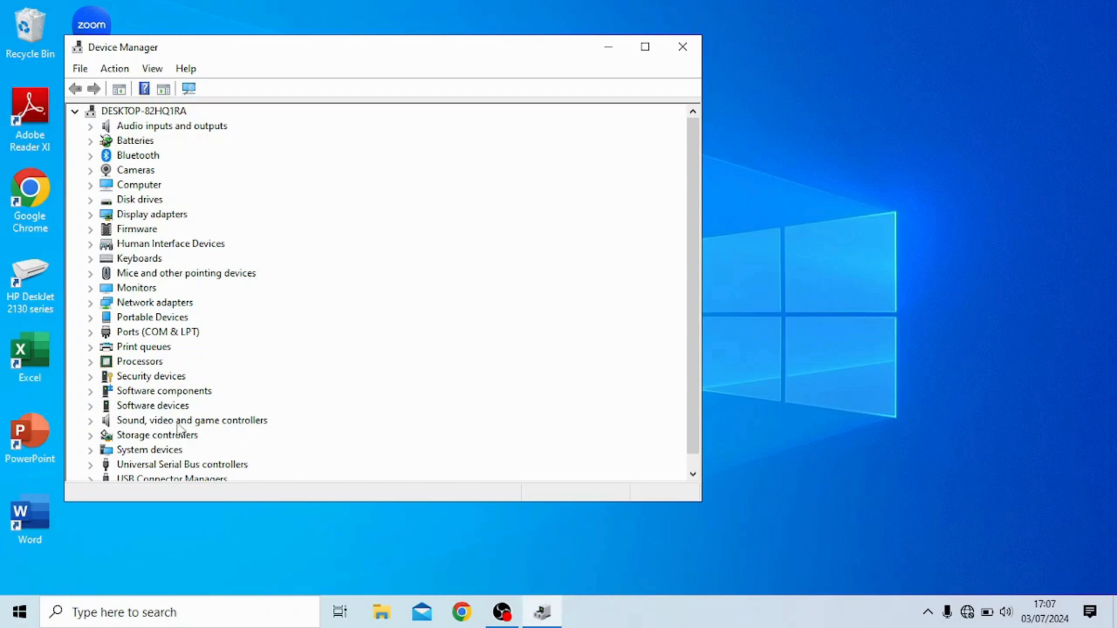
left_click(90, 423)
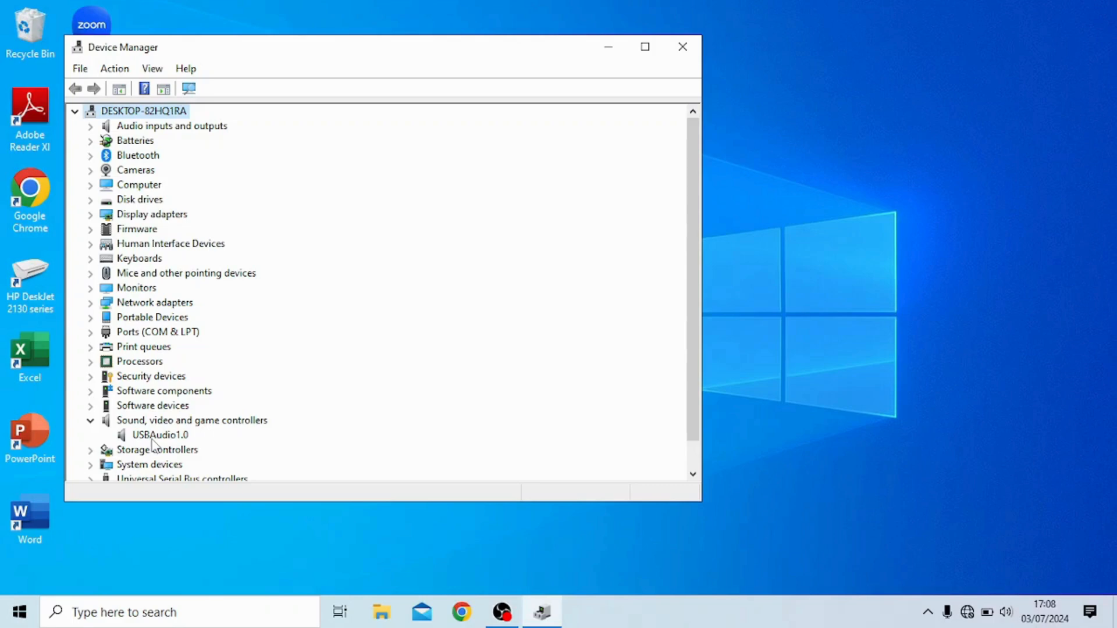
Start adding legacy hardware and choose to install hardware manually selected from a list.
left_click(115, 69)
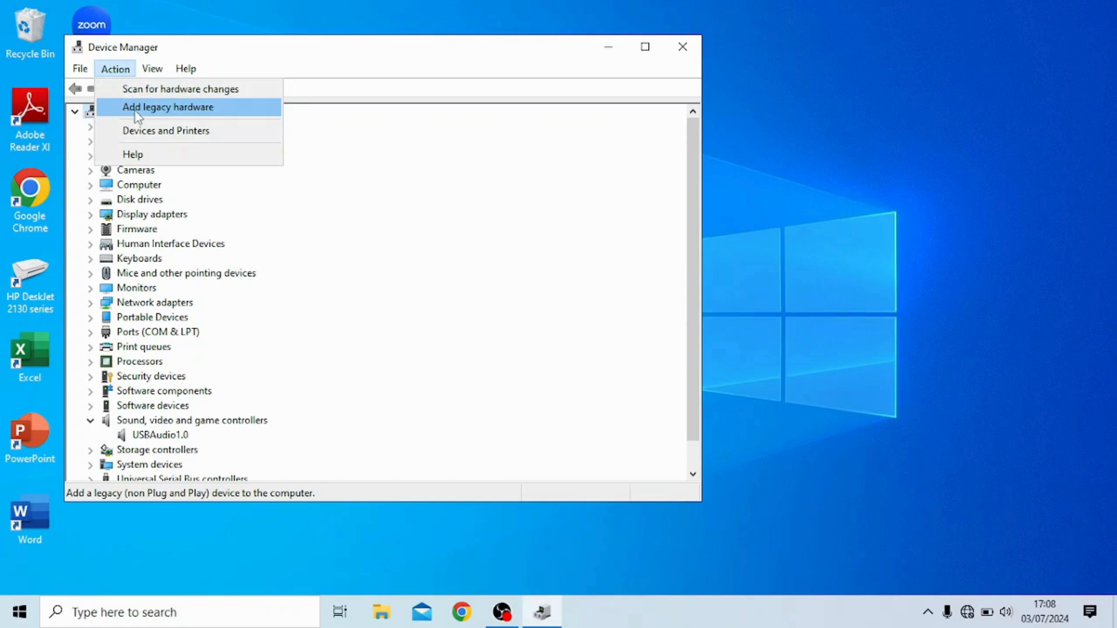
left_click(196, 119)
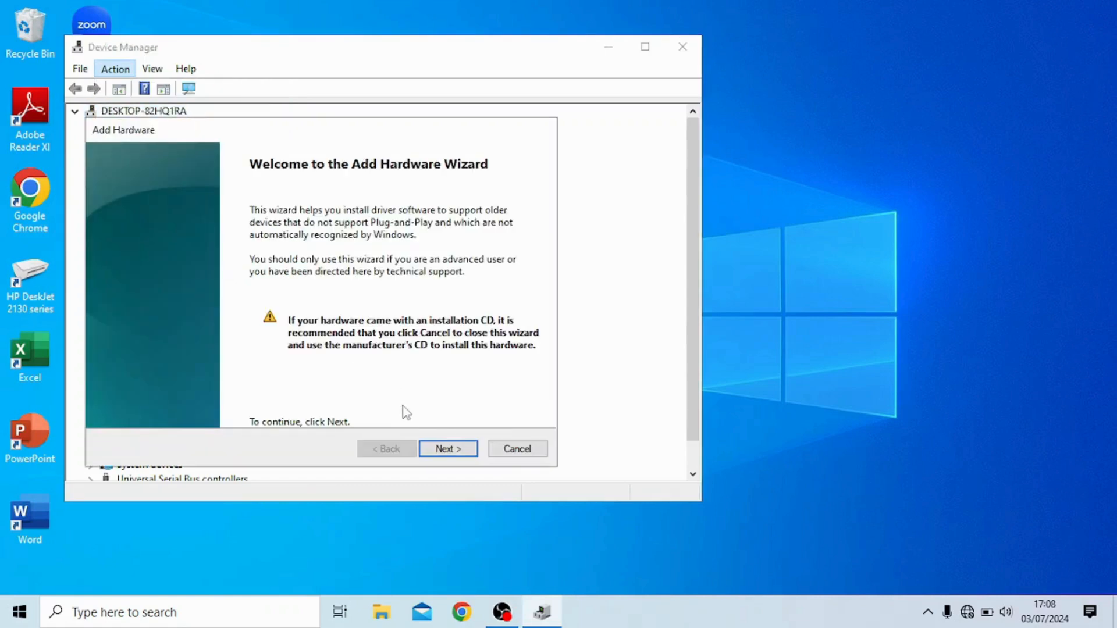
left_click(446, 449)
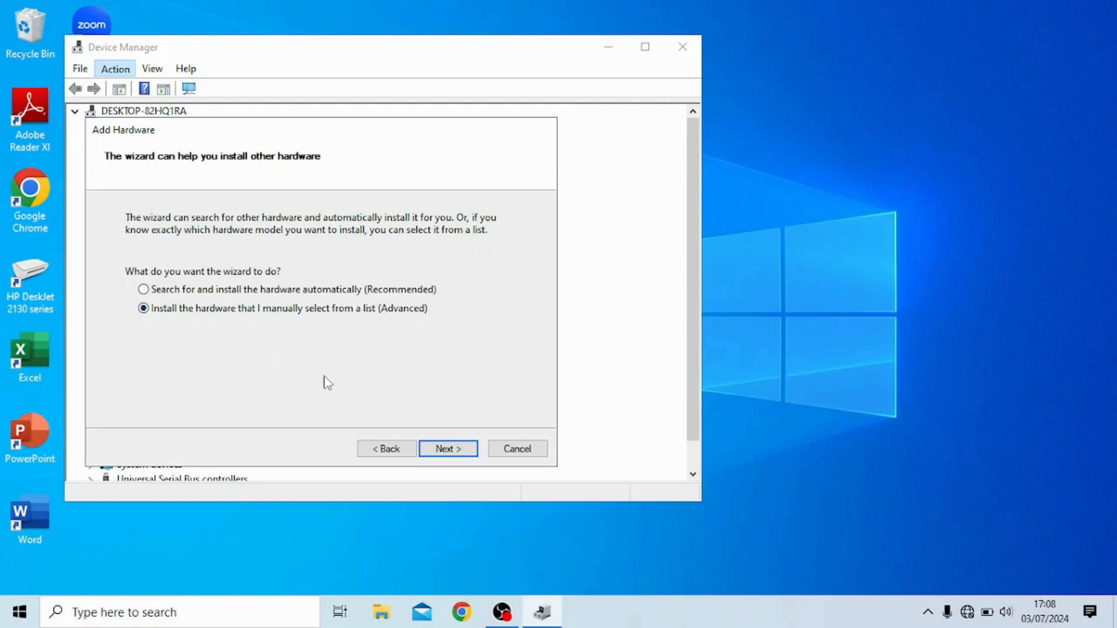
left_click(461, 452)
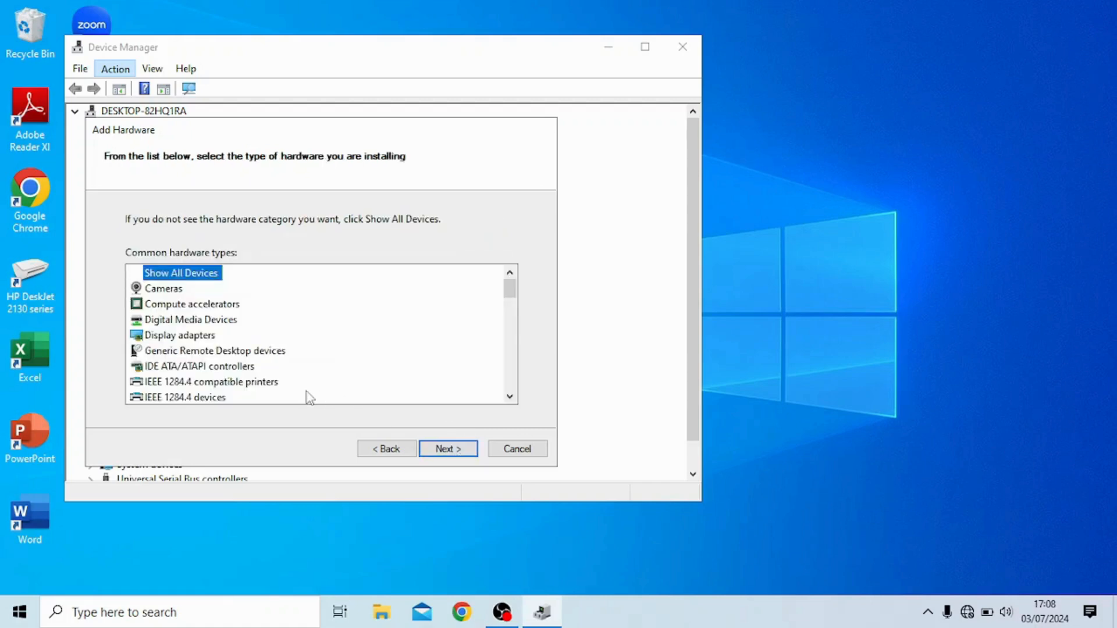
Choose Sound, video and game controllers as the type of hardware to install.
scroll(309, 398, "down", 6)
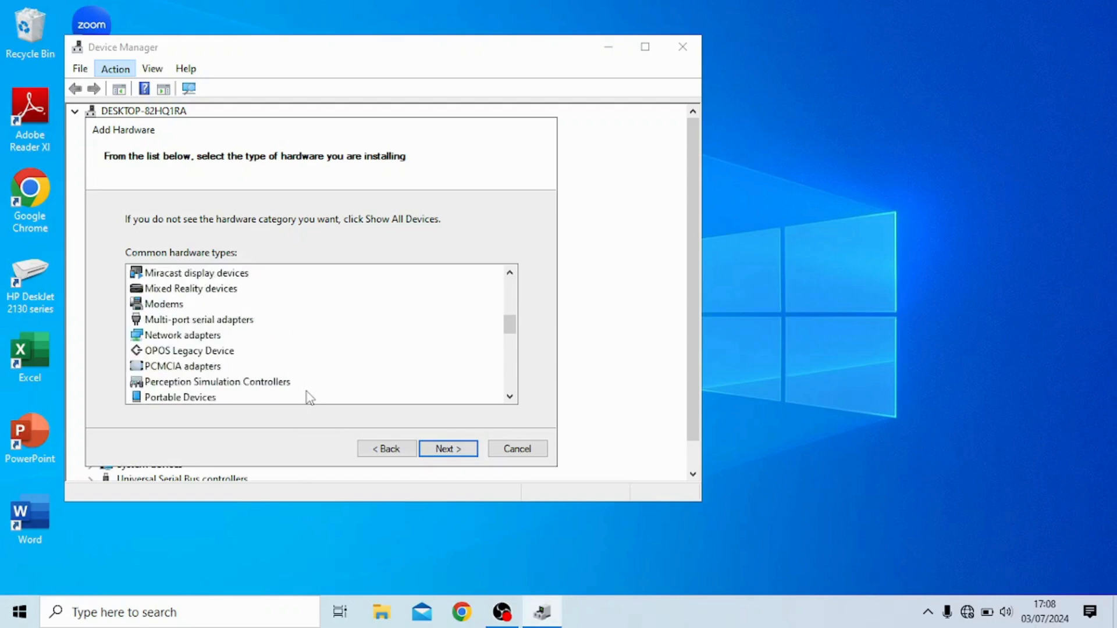
scroll(309, 398, "down", 7)
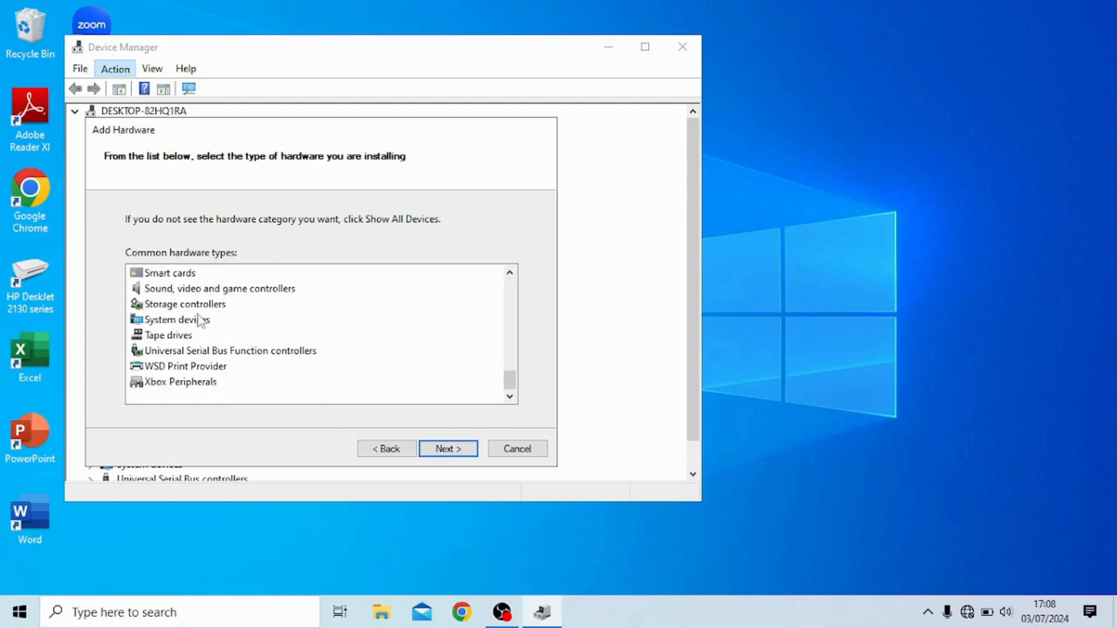
left_click(252, 294)
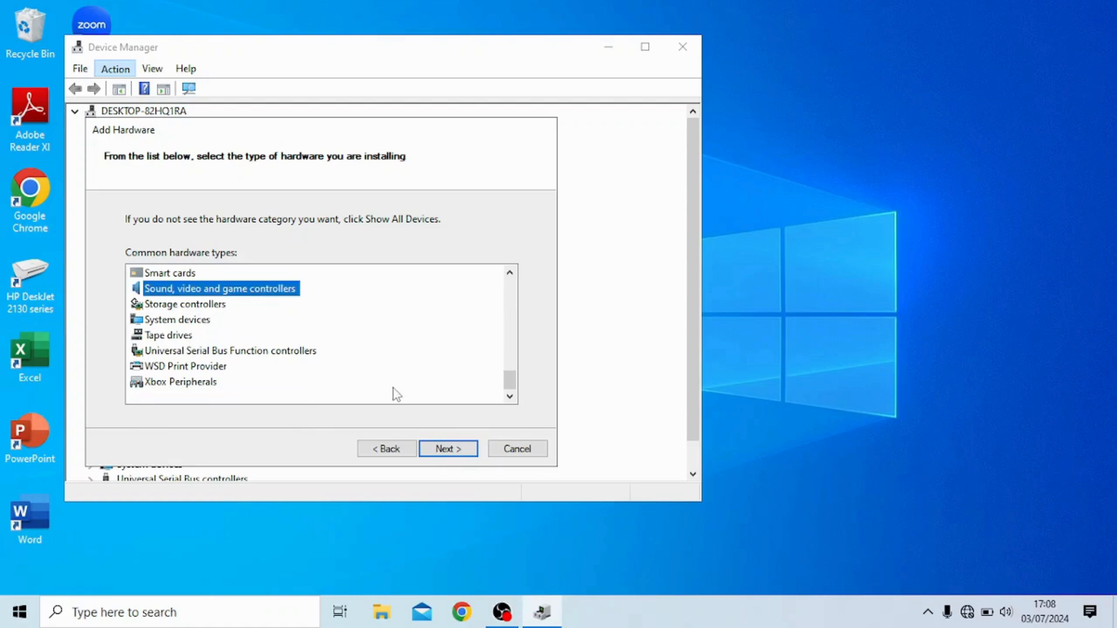
left_click(446, 451)
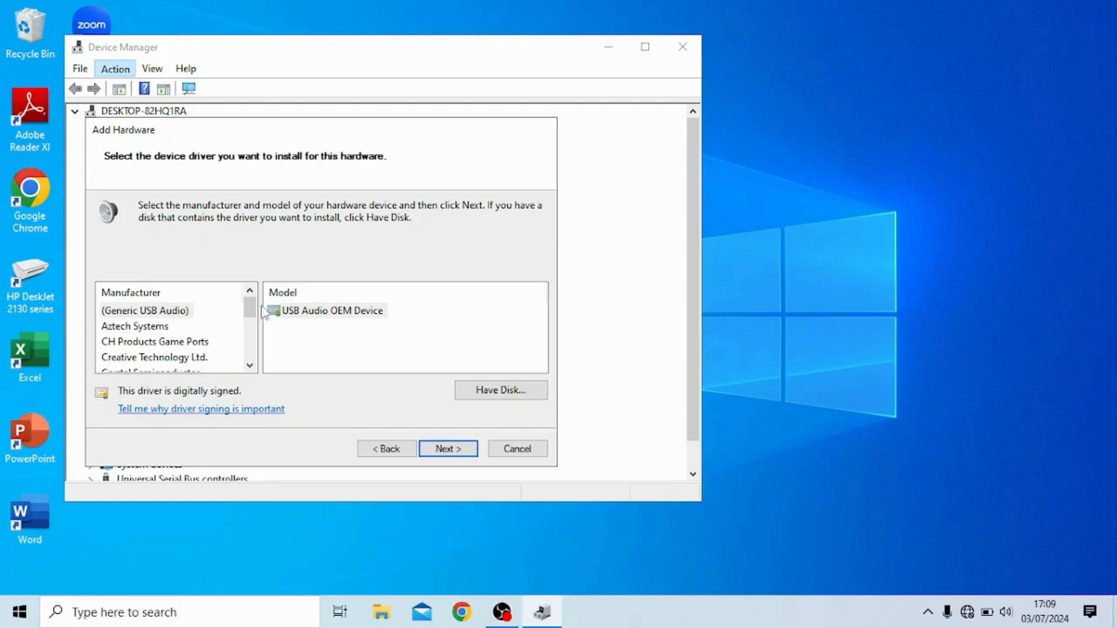
Try to install the USB Audio OEM Device driver from Generic USB Audio and finish the wizard.
left_click(330, 314)
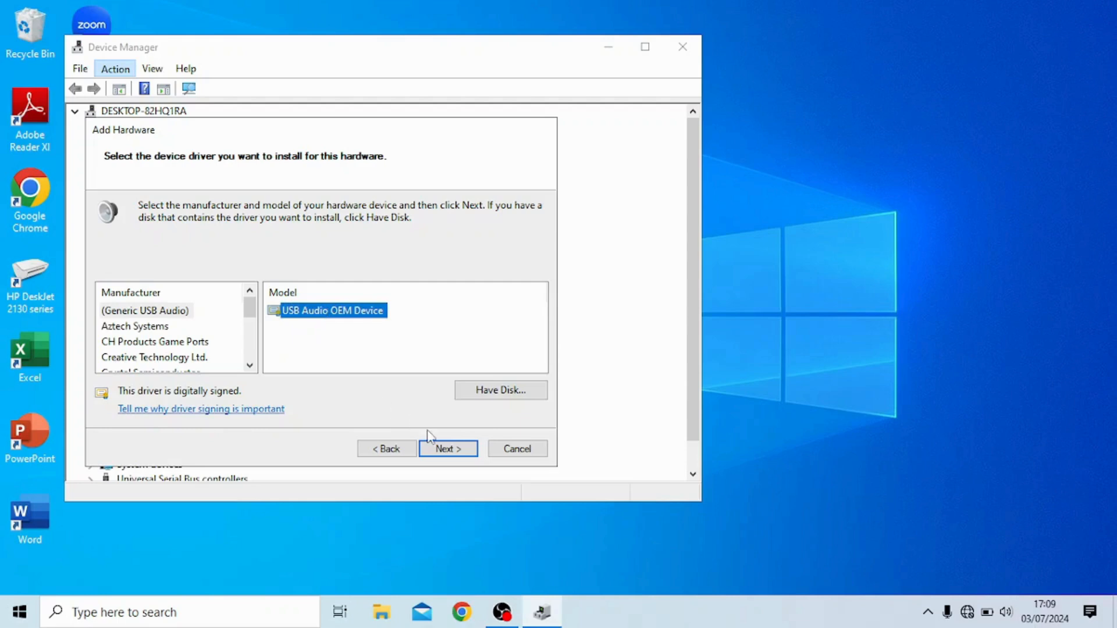
left_click(448, 449)
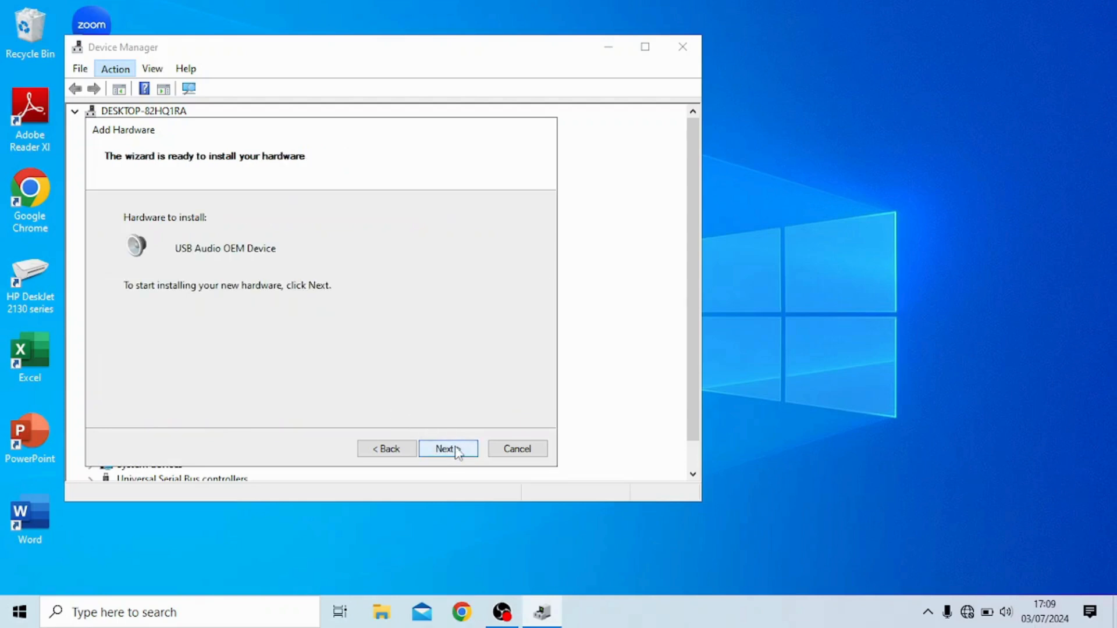
left_click(457, 451)
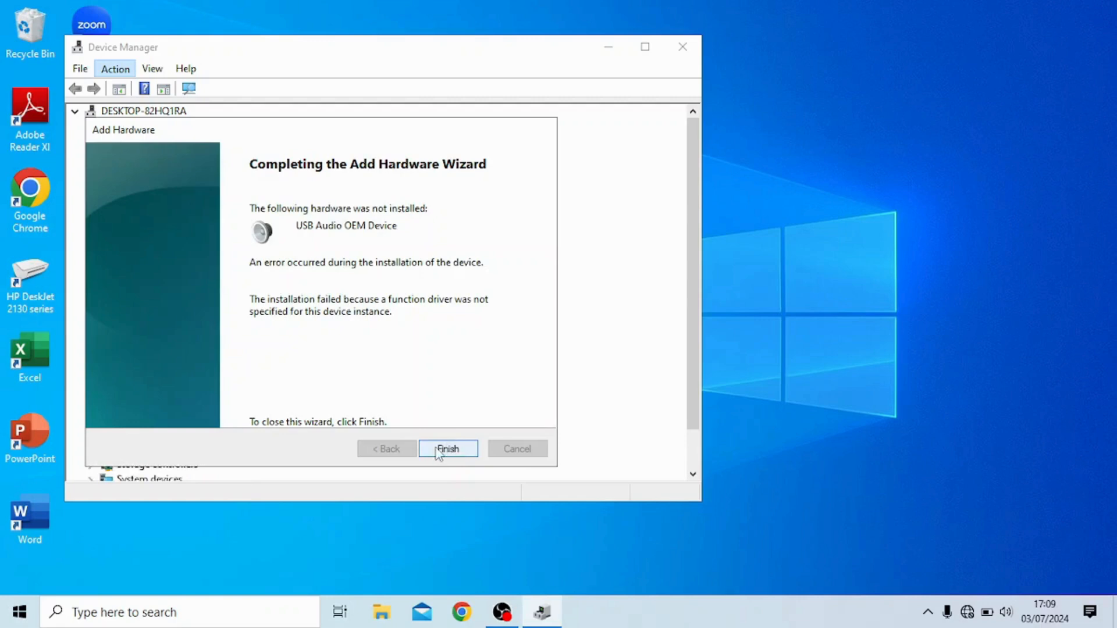
left_click(445, 452)
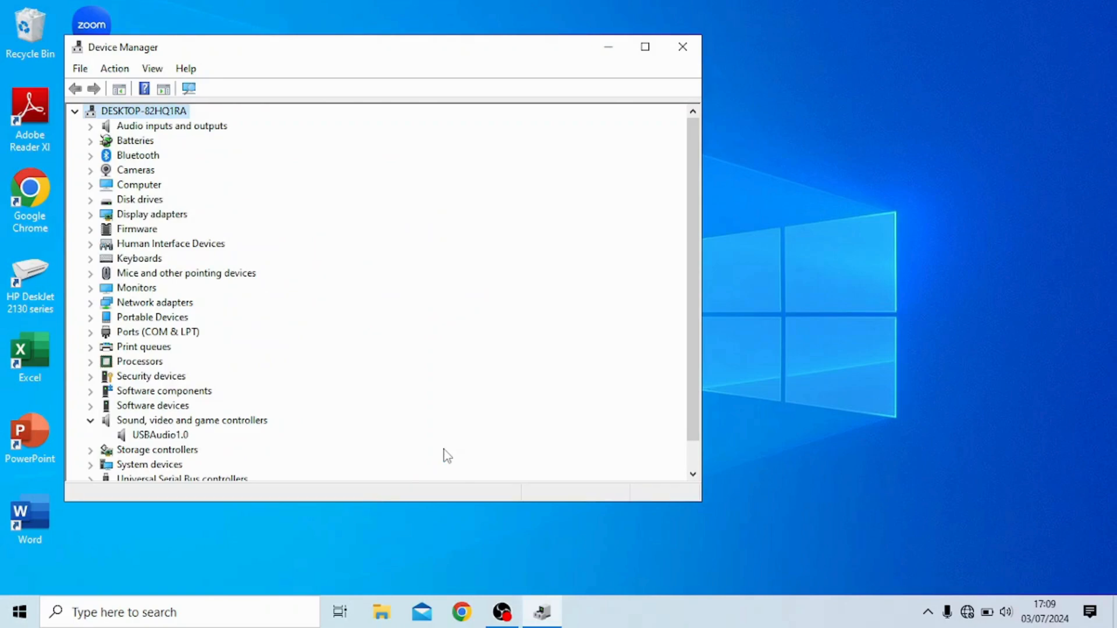
Close Device Manager and restart the computer.
left_click(683, 48)
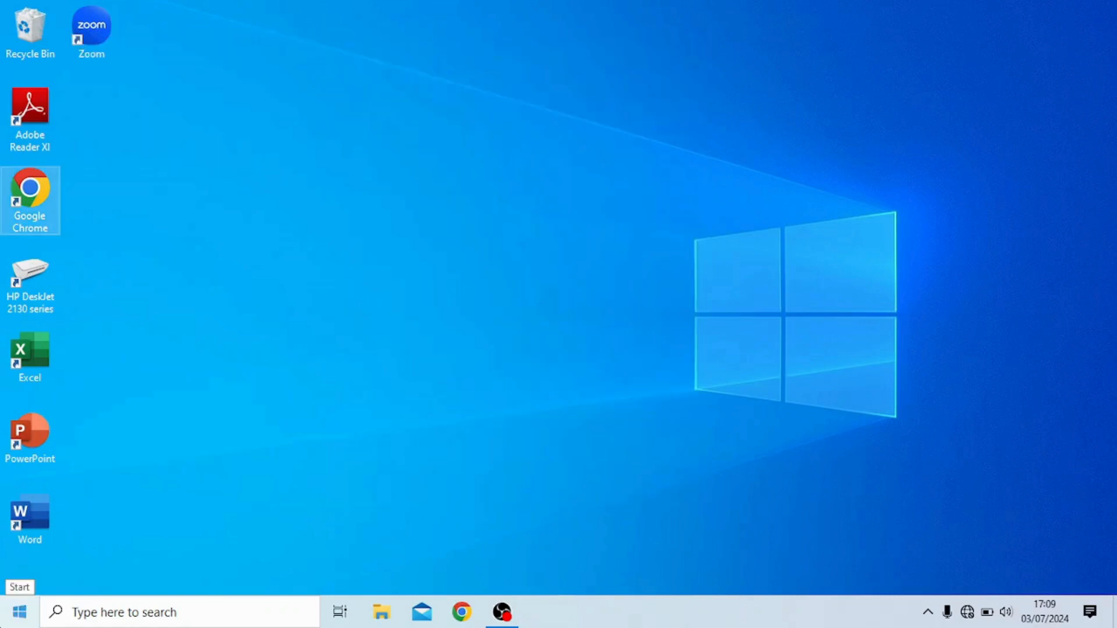
left_click(19, 609)
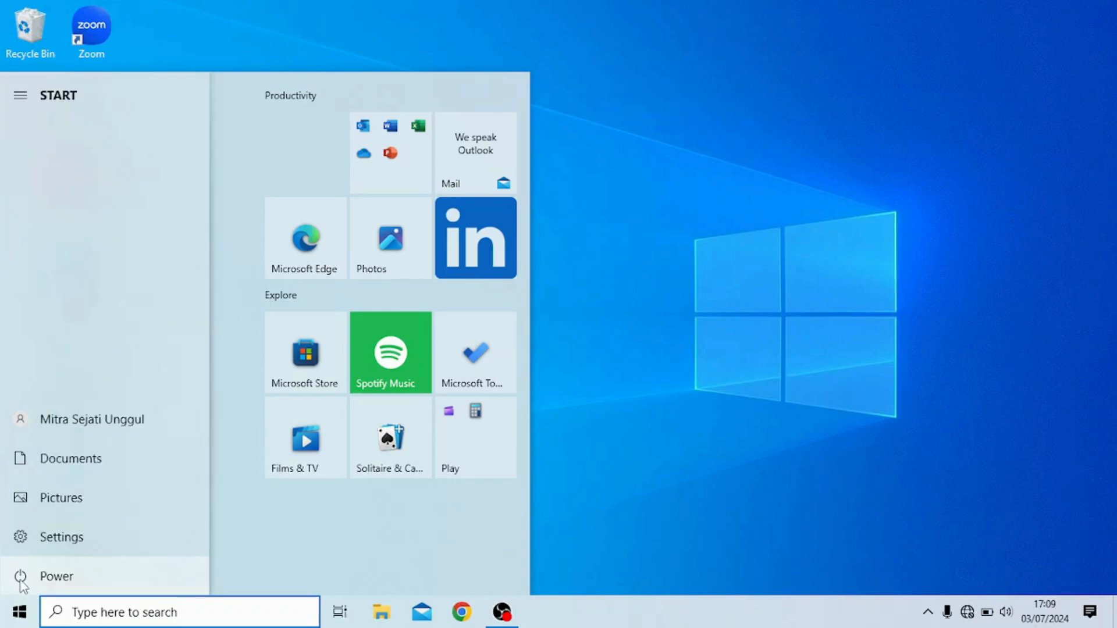
left_click(21, 578)
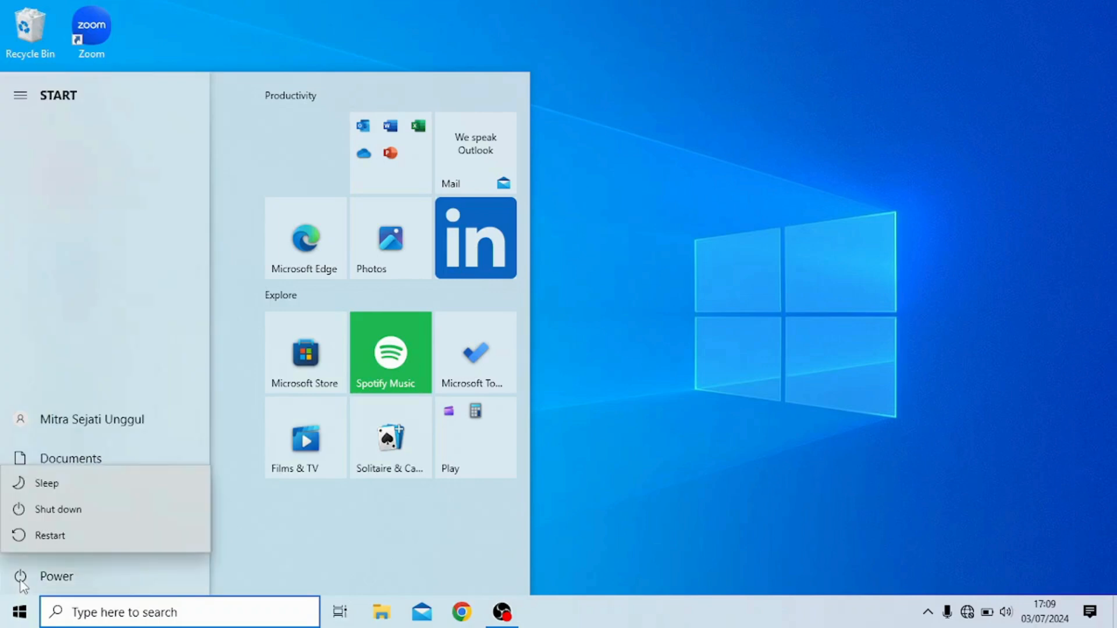
left_click(47, 536)
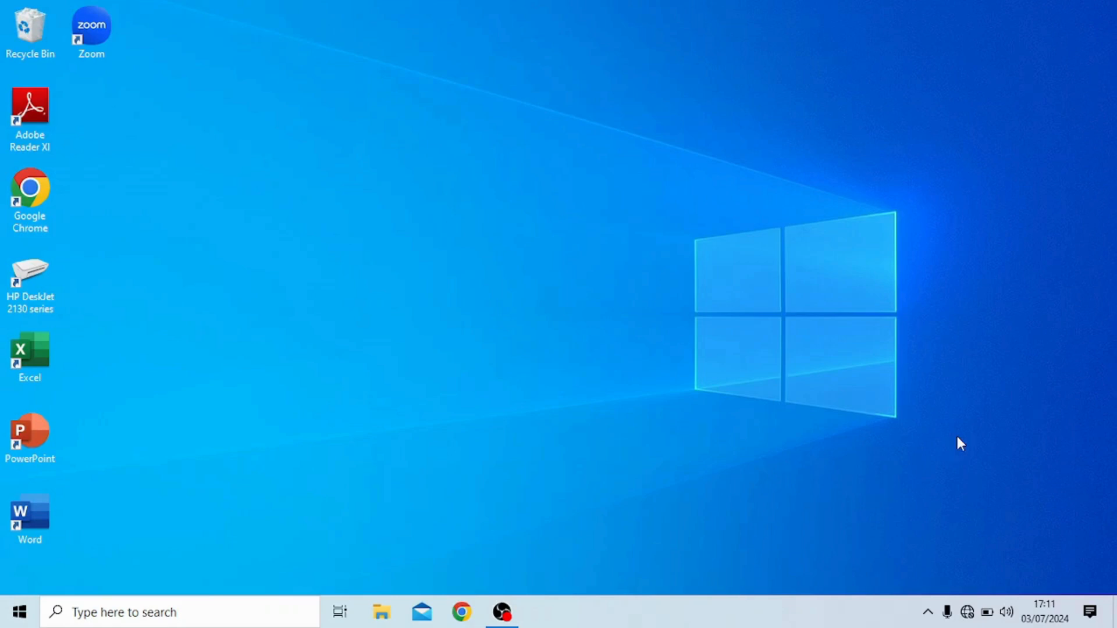
Open the classic Sound settings from the system volume control and show the playback devices.
right_click(1008, 620)
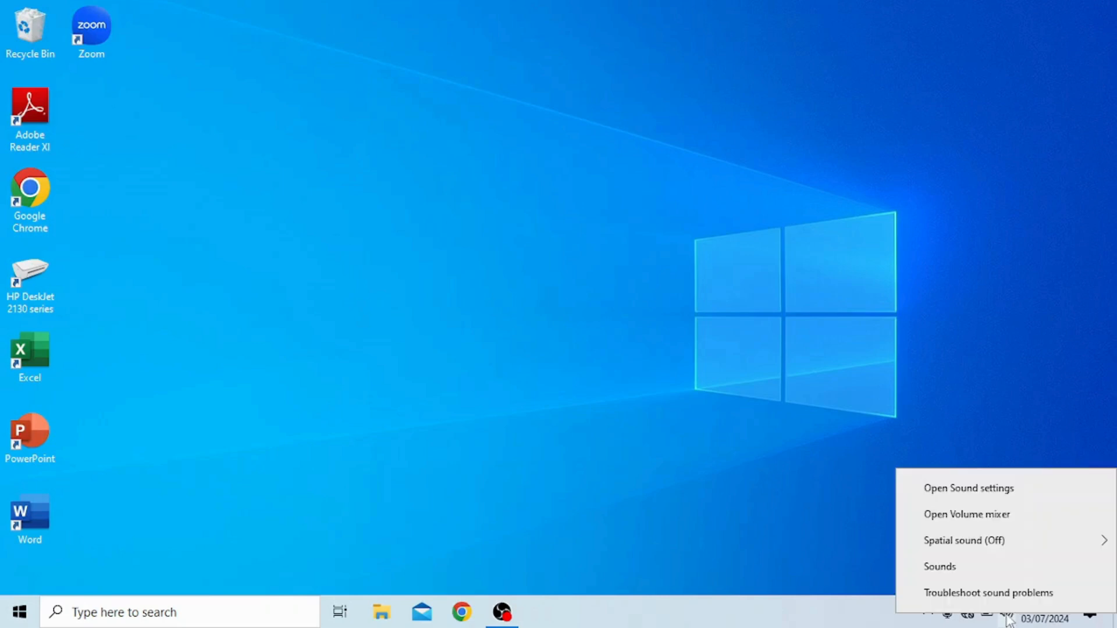
left_click(955, 576)
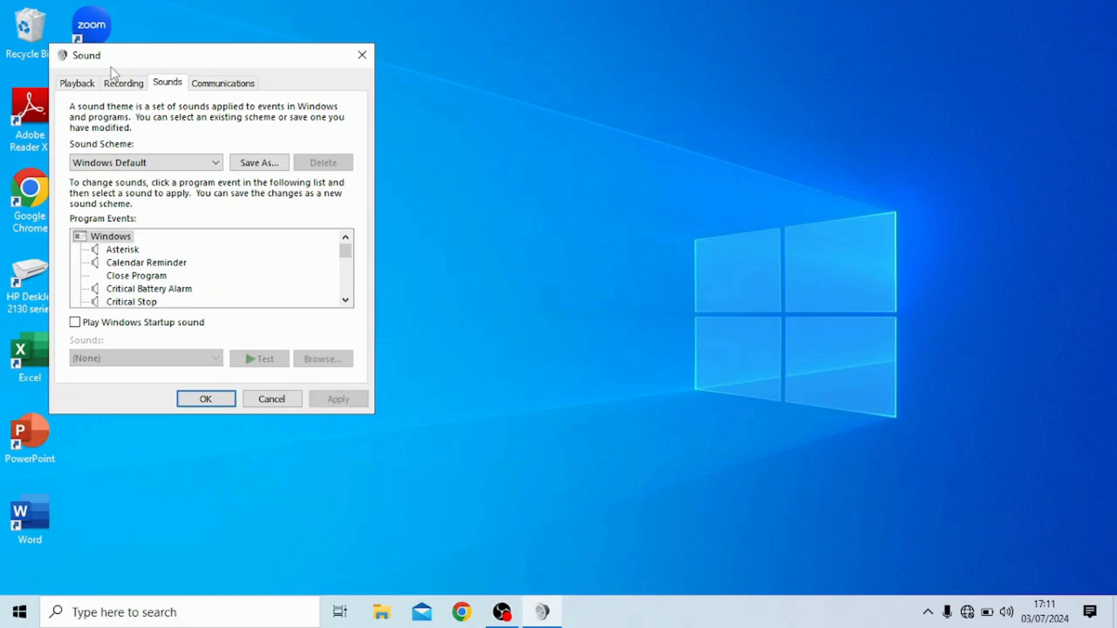
left_click_drag(158, 57, 406, 82)
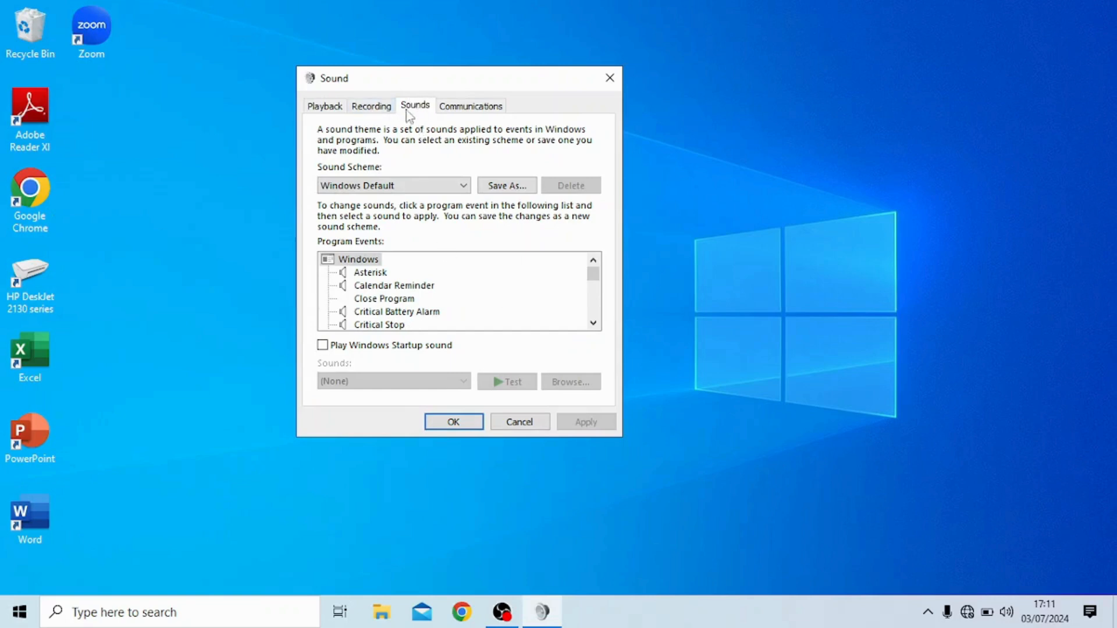
left_click(336, 110)
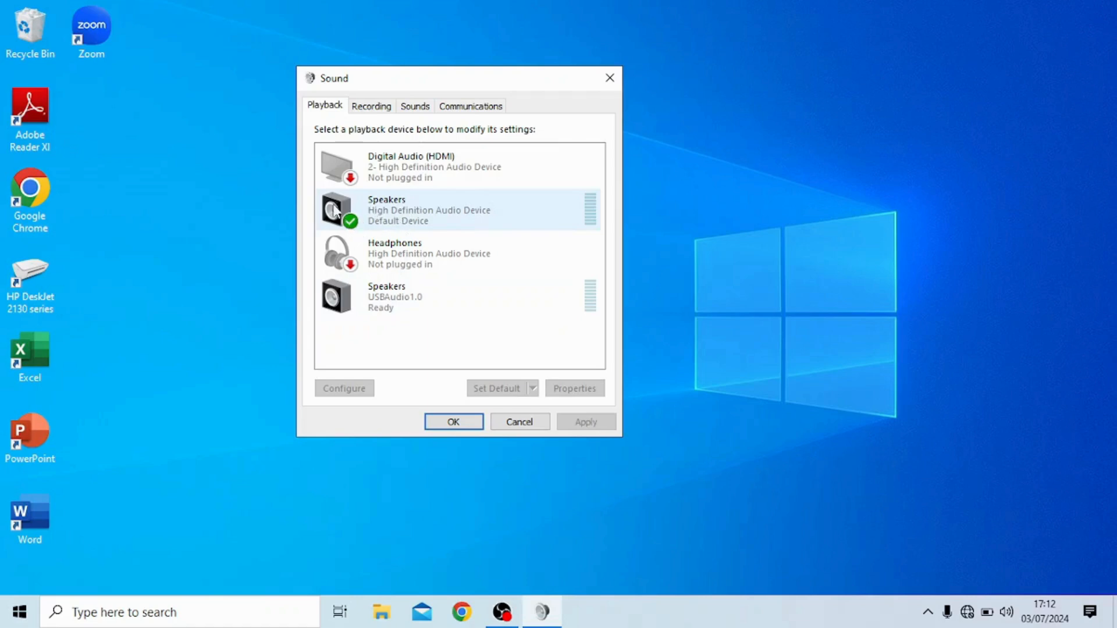
Play a test sound on the High Definition Audio Device speakers, then close the Sound settings.
left_click(405, 217)
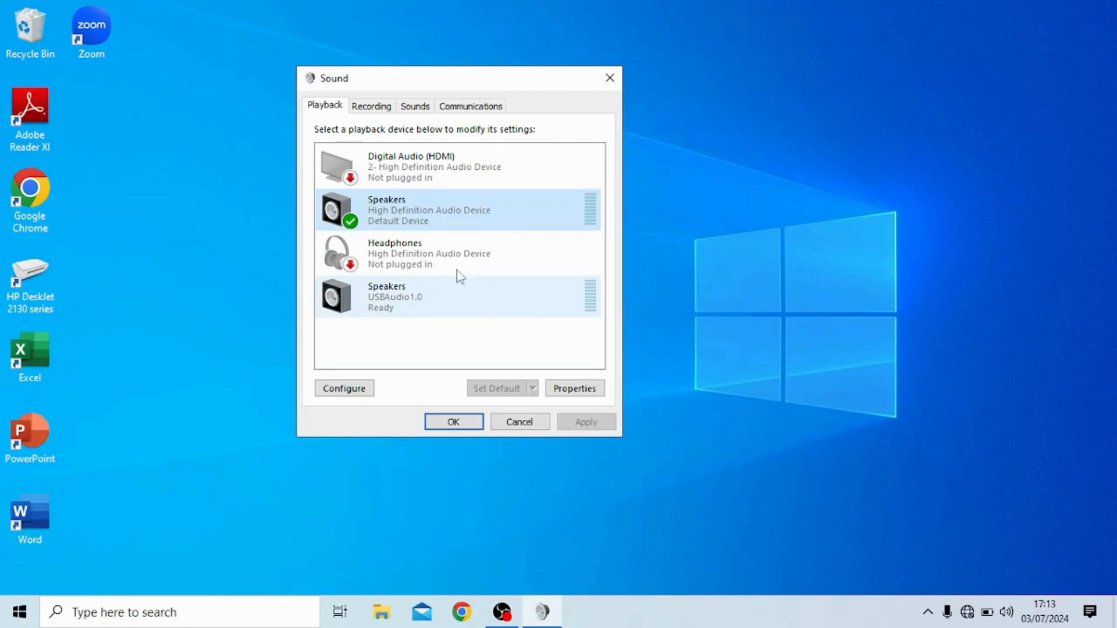
right_click(388, 219)
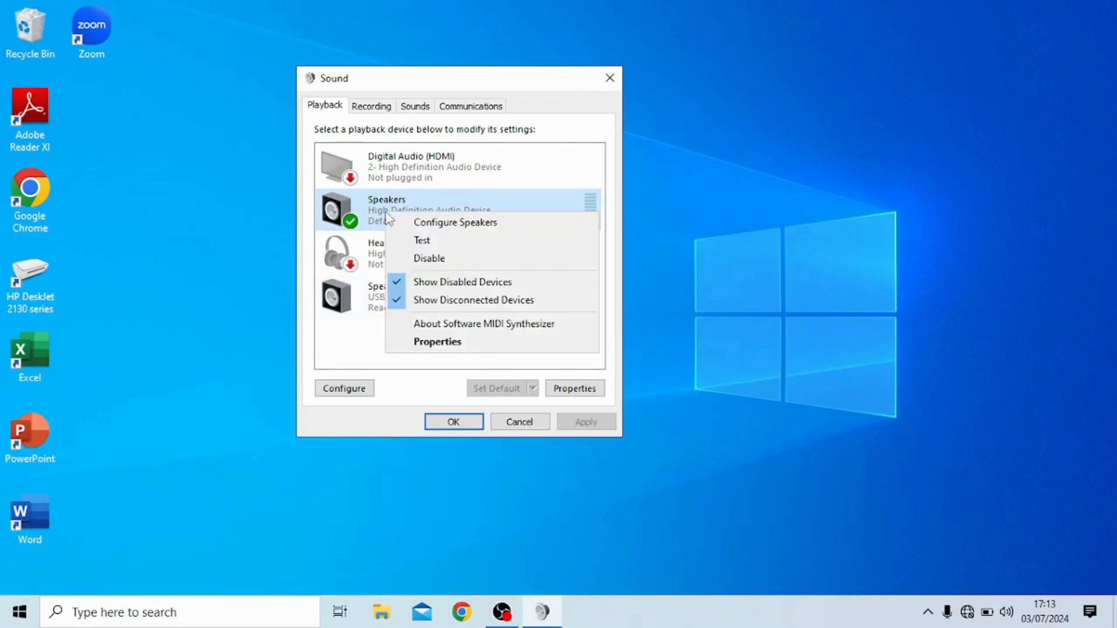
left_click(428, 243)
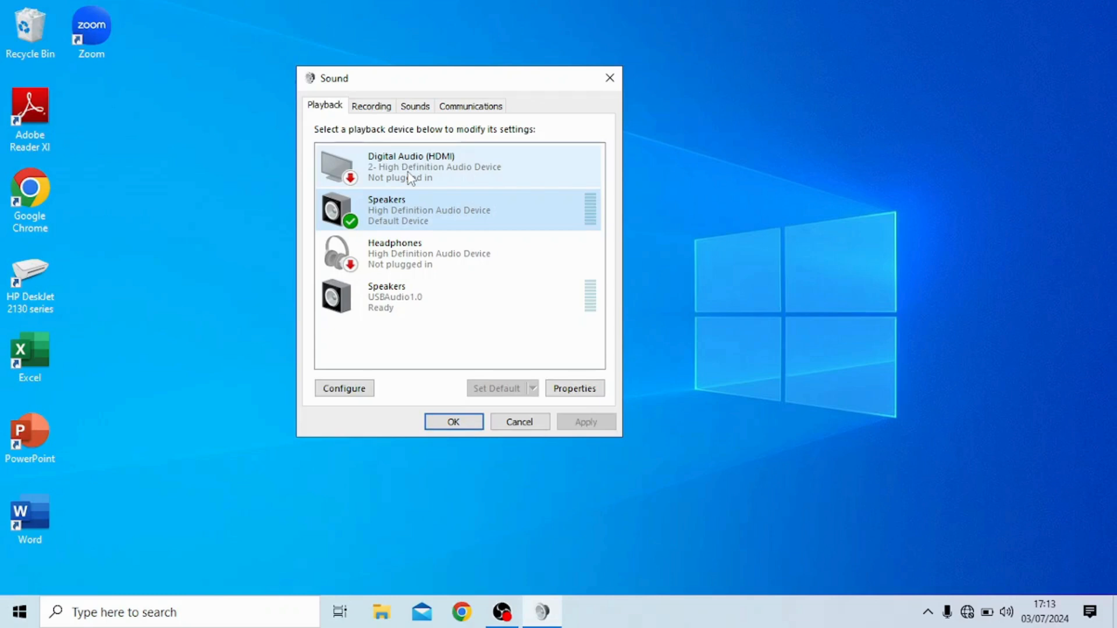
left_click(609, 78)
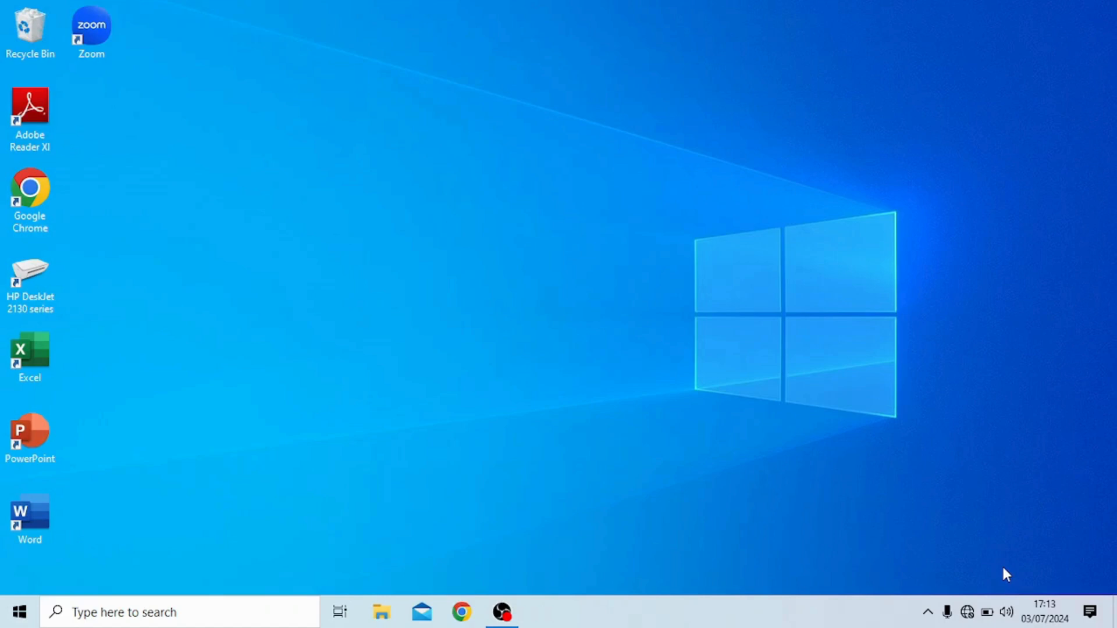
Check the list of available Wi-Fi networks and close it again.
left_click(967, 612)
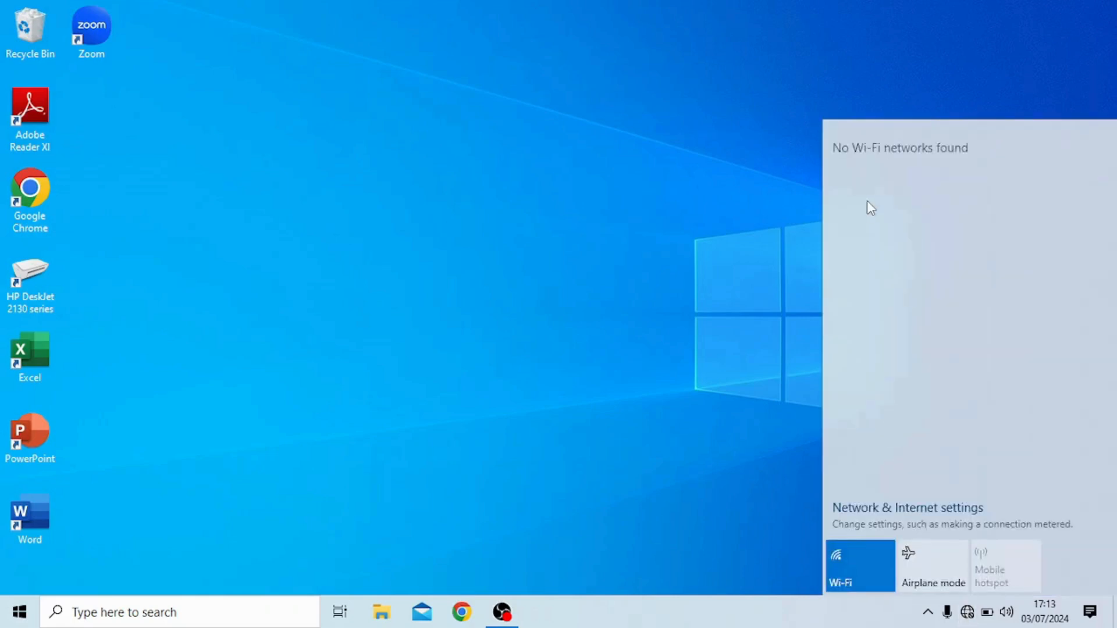
left_click(730, 249)
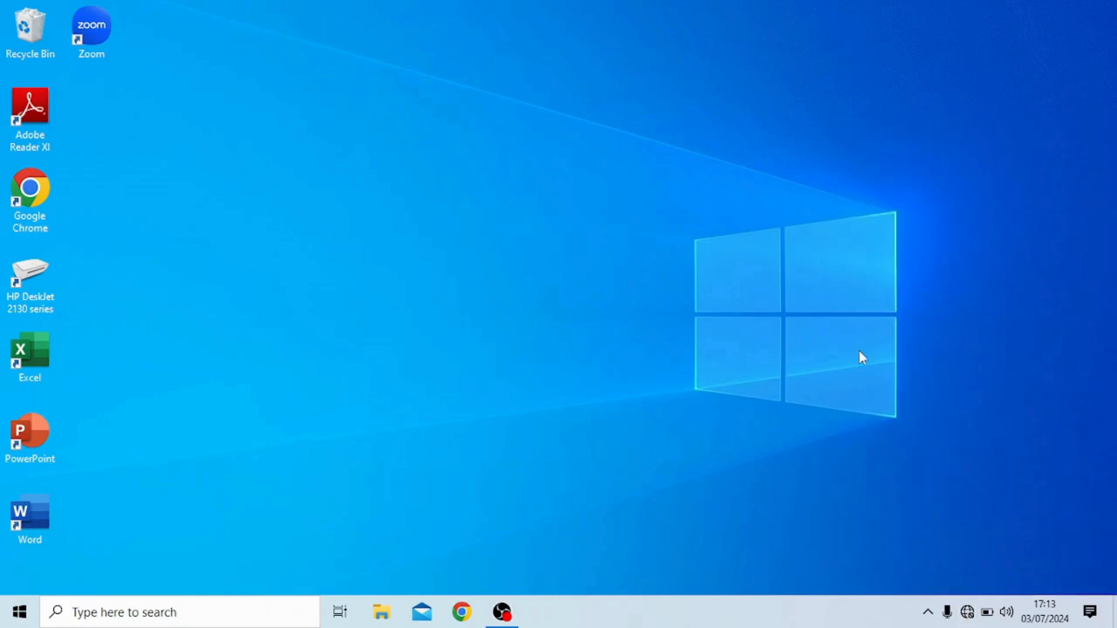
left_click(968, 613)
left_click(582, 417)
Open Device Manager and expand the Network adapters category.
key("super+x")
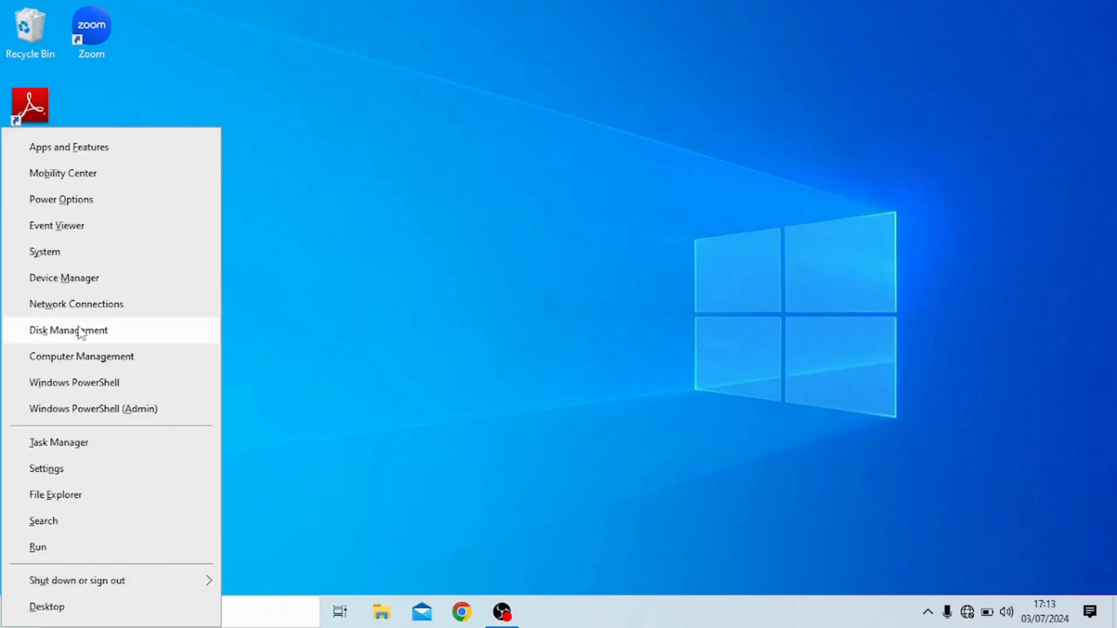
left_click(68, 282)
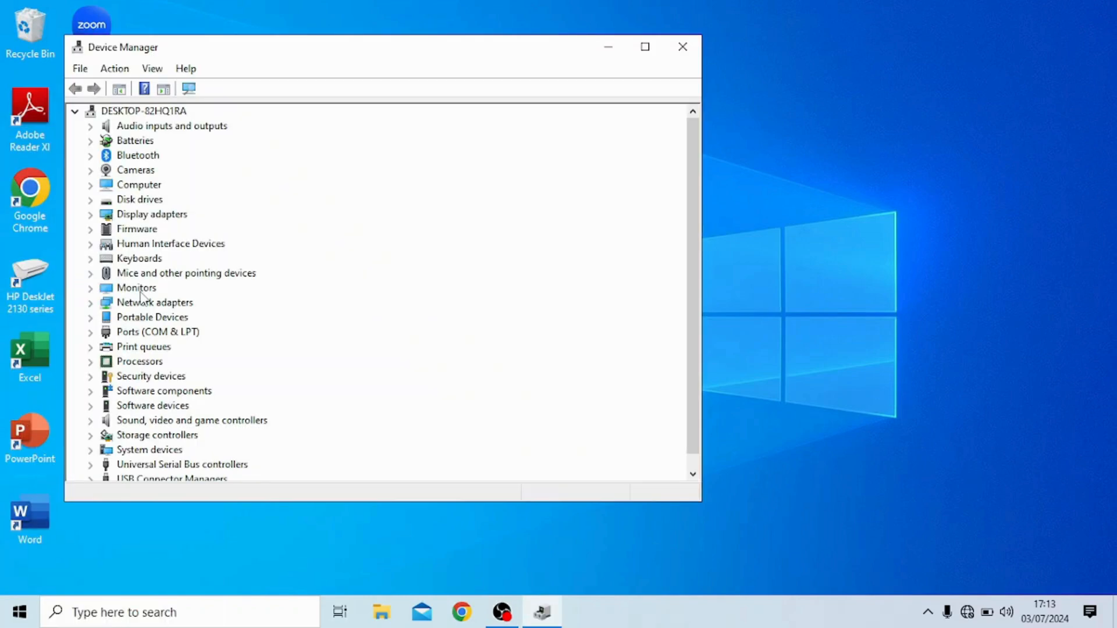
scroll(141, 296, "down", 1)
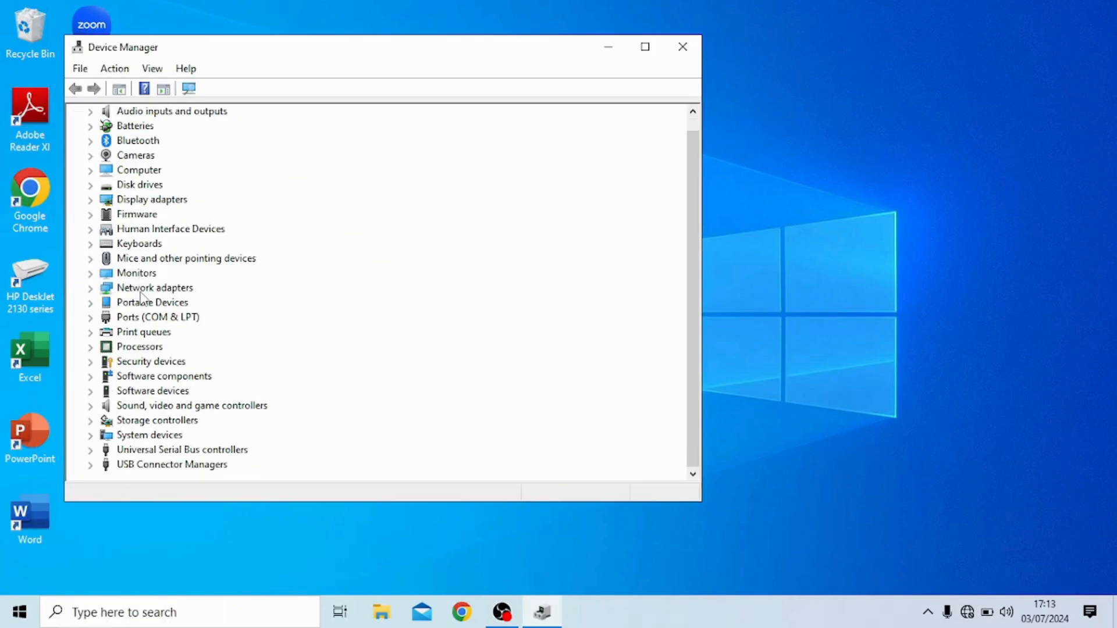
left_click(90, 288)
Try to update the Intel(R) Dual Band Wireless-AC 8260 driver manually from the computer, then cancel and close Device Manager.
right_click(188, 319)
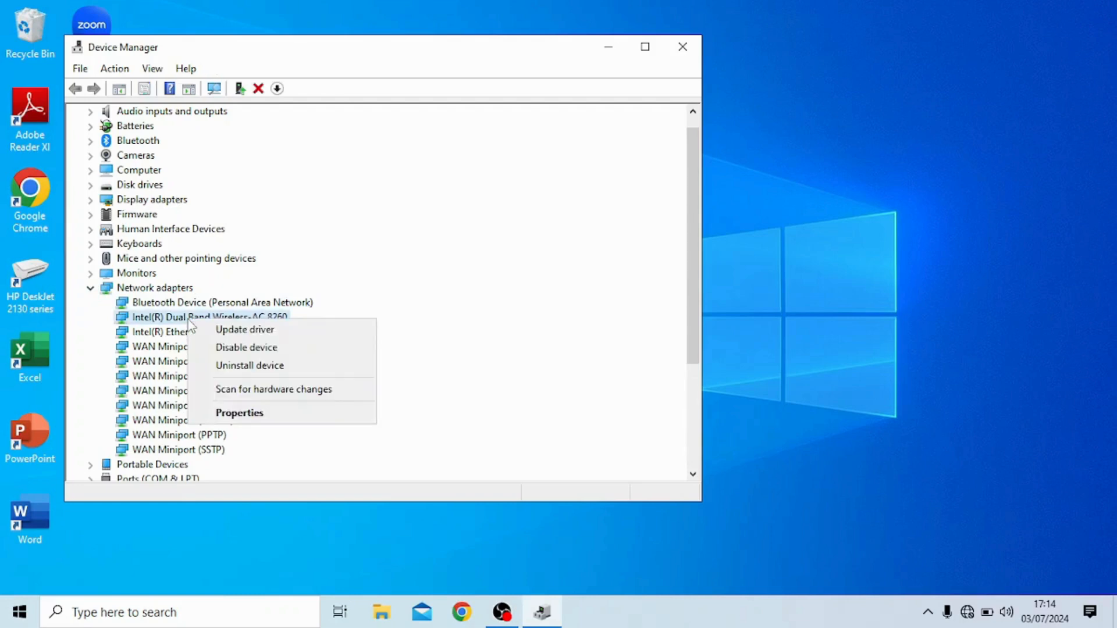
left_click(225, 330)
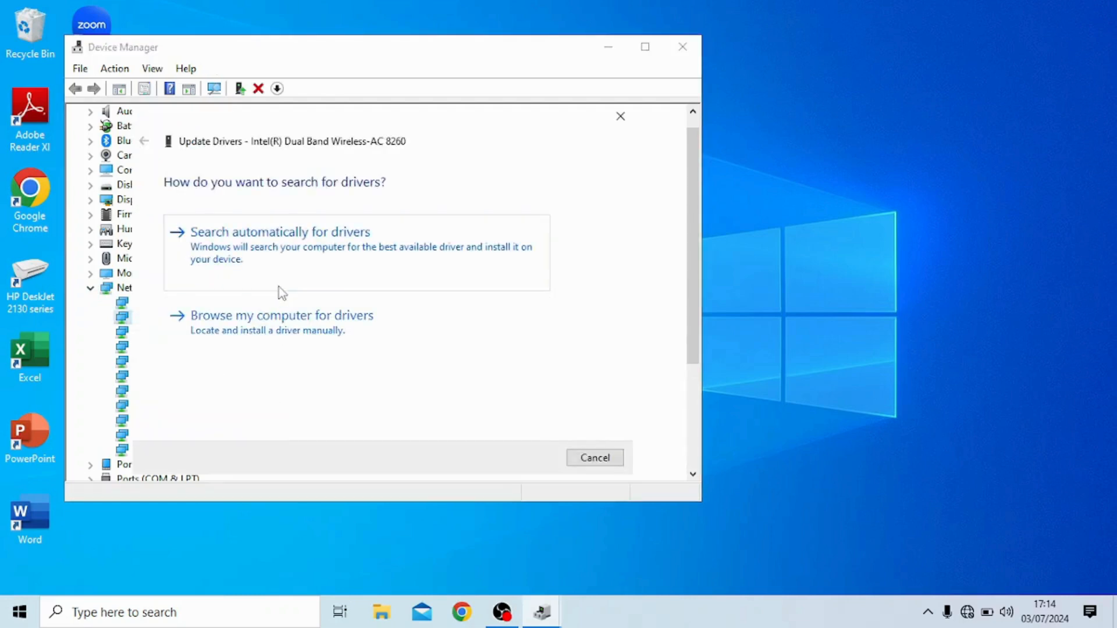
left_click(289, 337)
left_click(324, 353)
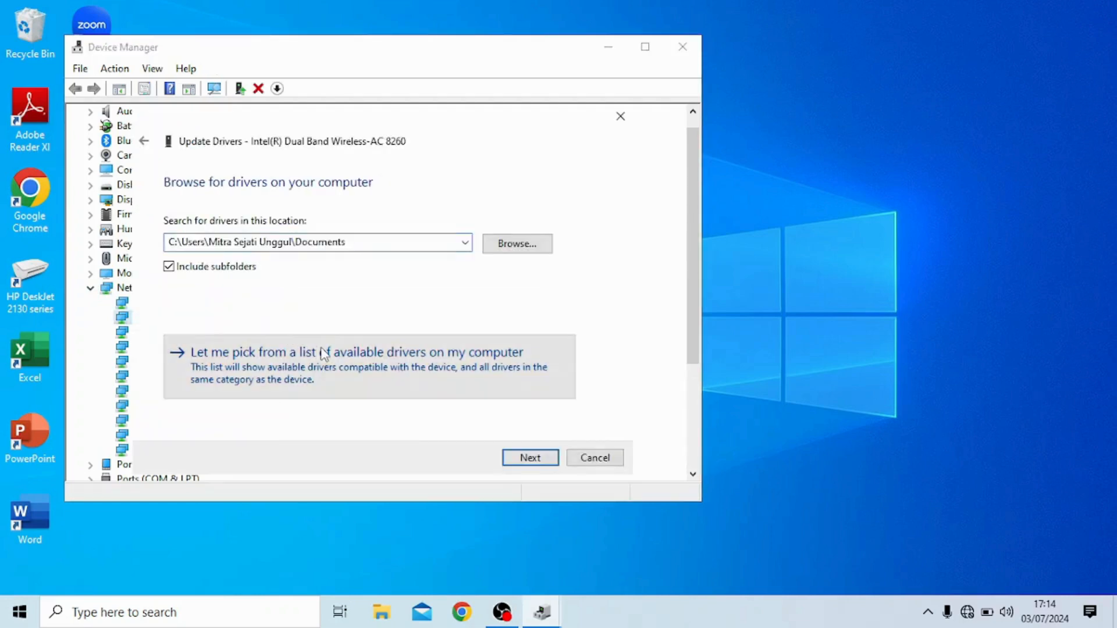
left_click(620, 116)
left_click(682, 49)
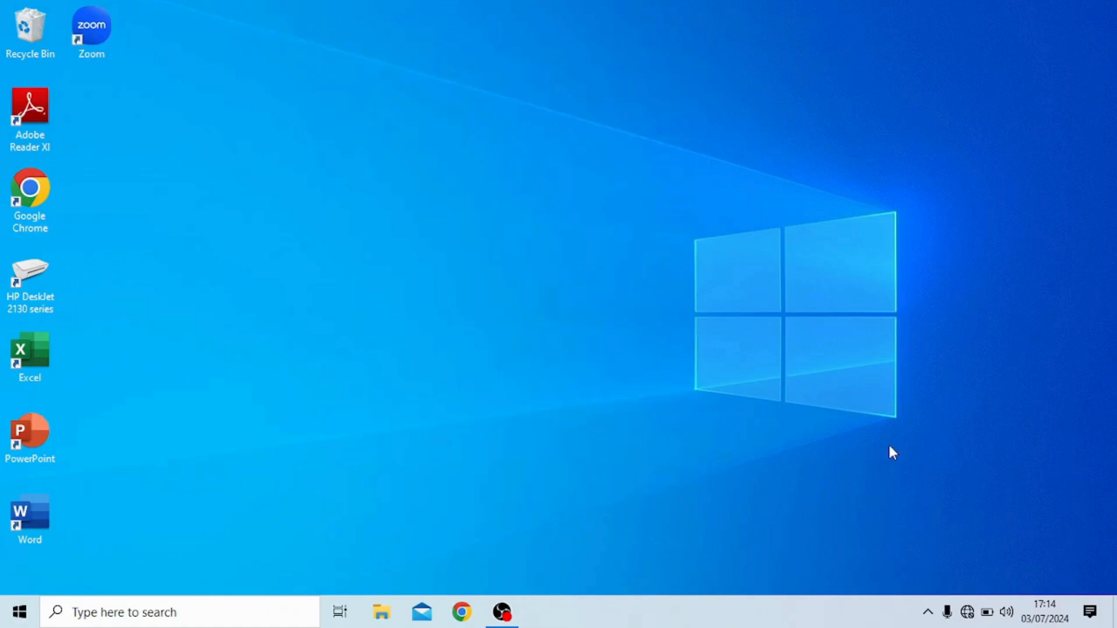
Recheck the list of available Wi-Fi networks, closing the list after each check.
left_click(969, 610)
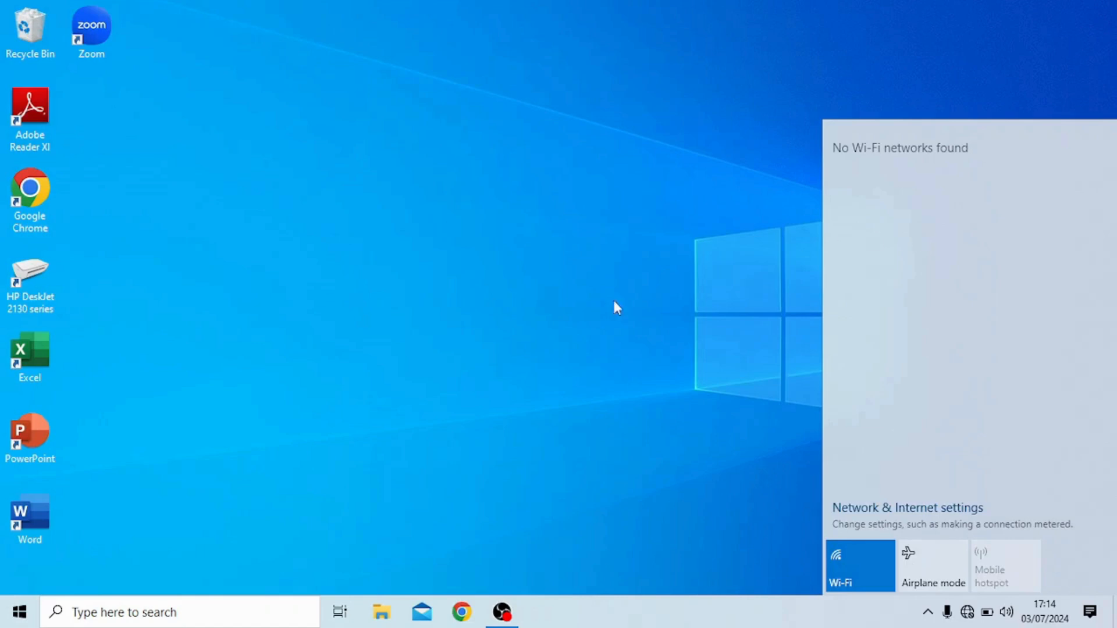
left_click(584, 305)
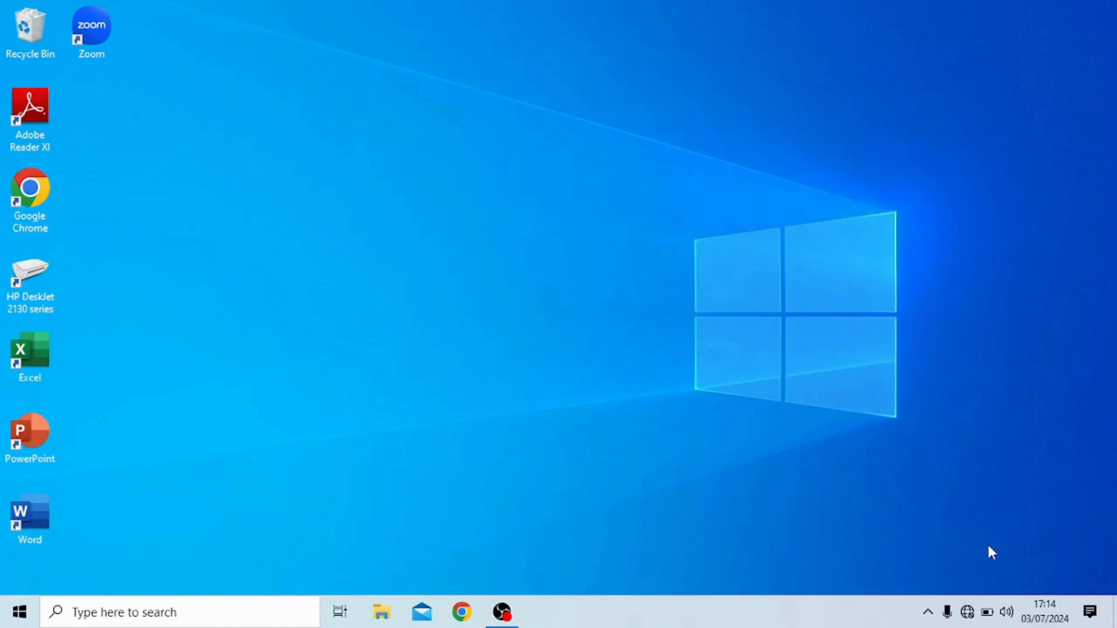
left_click(969, 614)
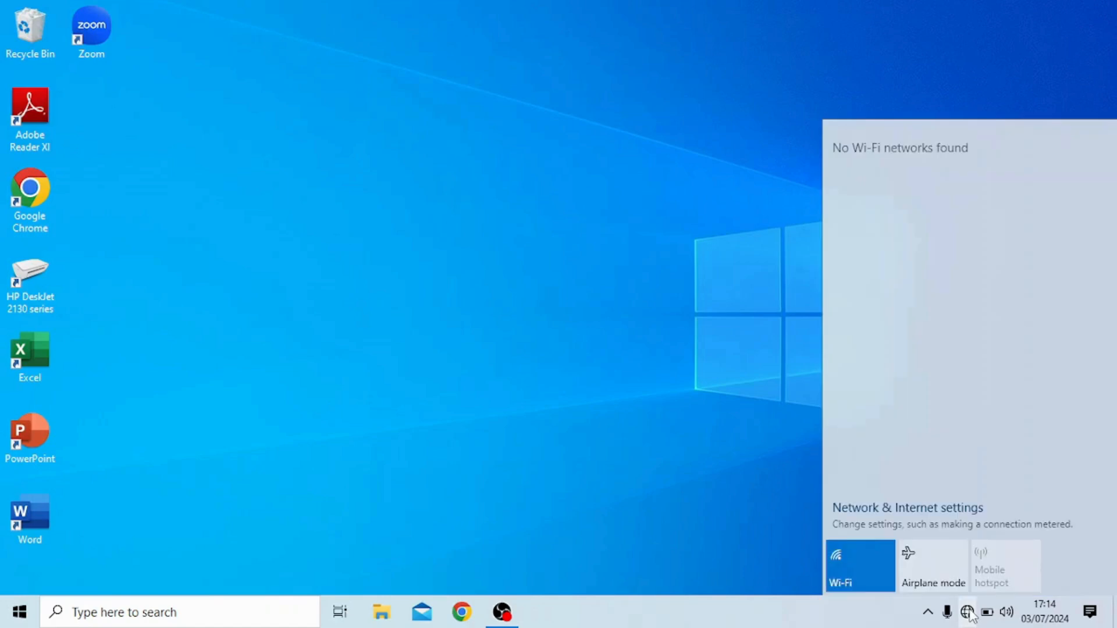
left_click(718, 437)
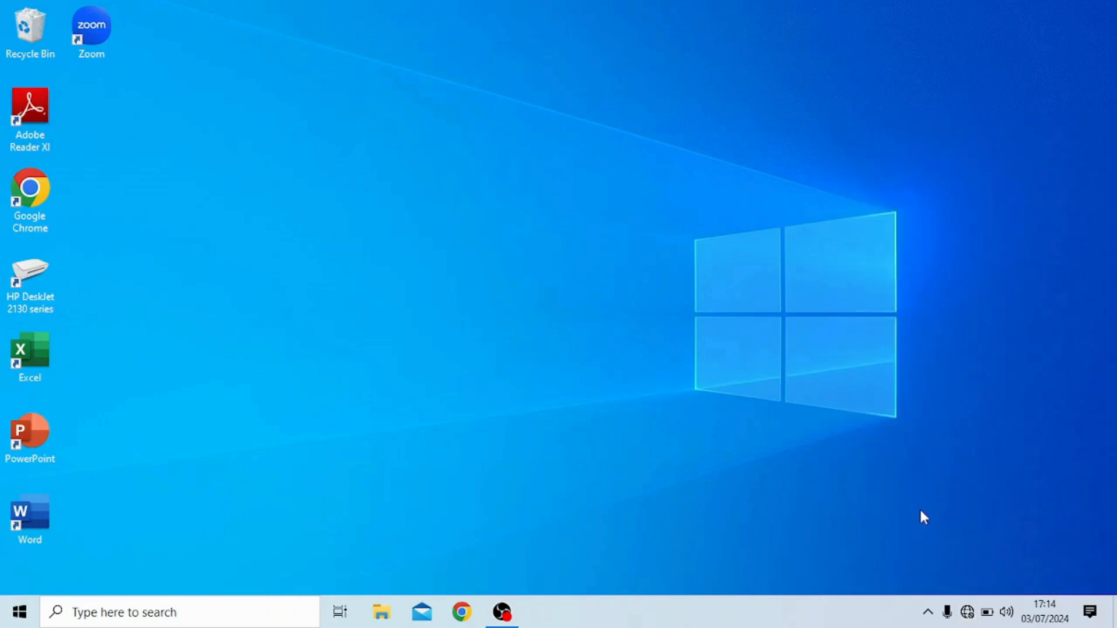
Connect to the secured Wi-Fi network by entering its network security key, and decline making the PC discoverable.
left_click(968, 613)
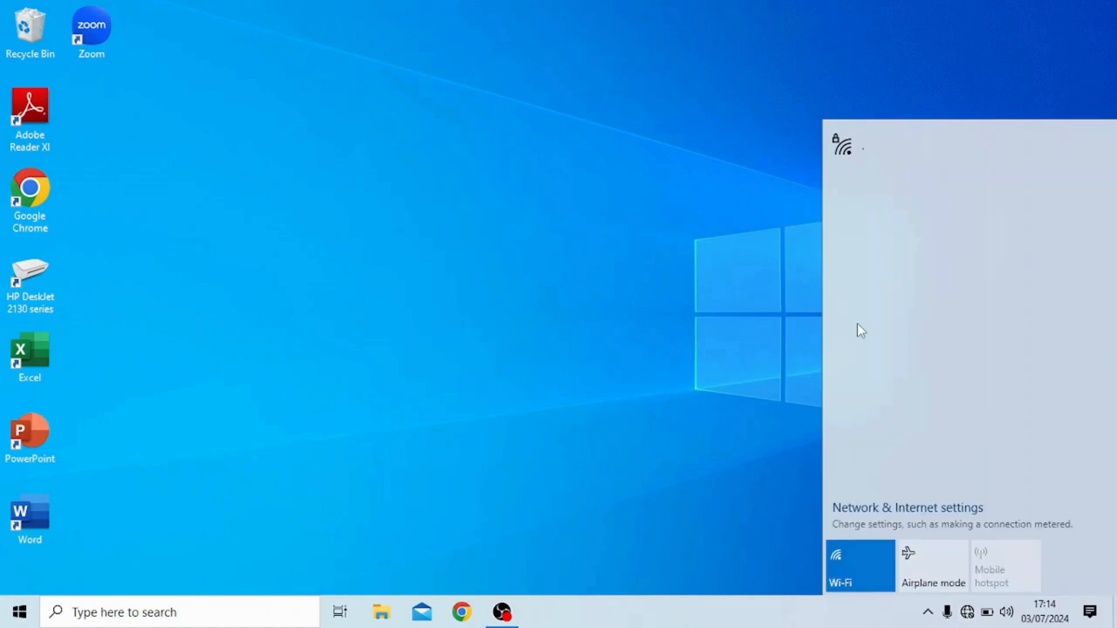
left_click(918, 149)
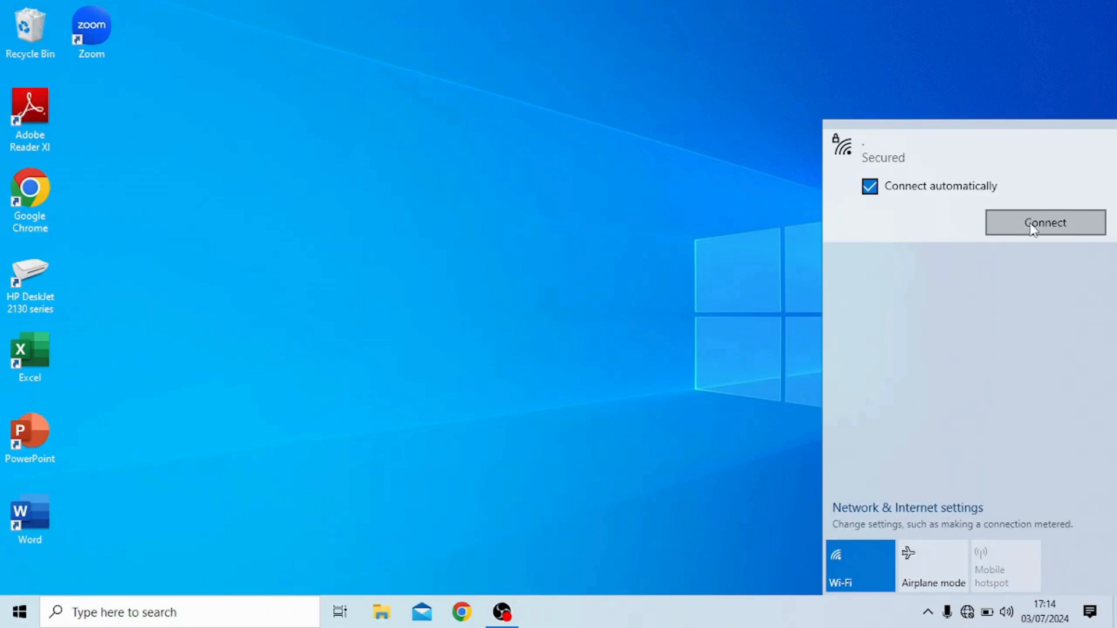
left_click(1033, 230)
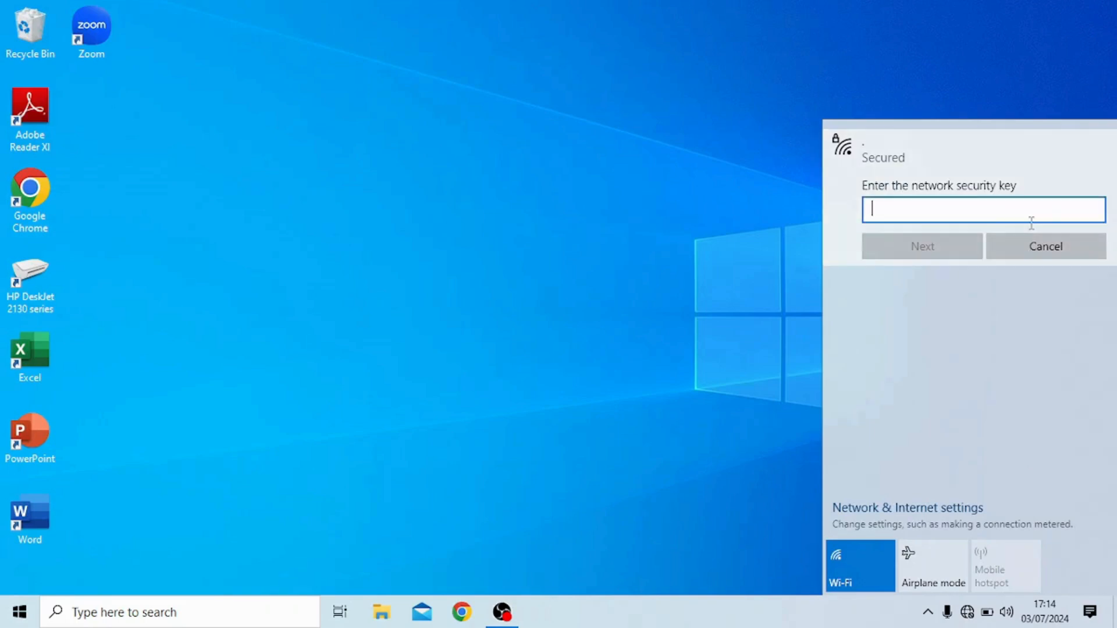
type("•")
key("BackSpace")
type("•••••••••")
key("Return")
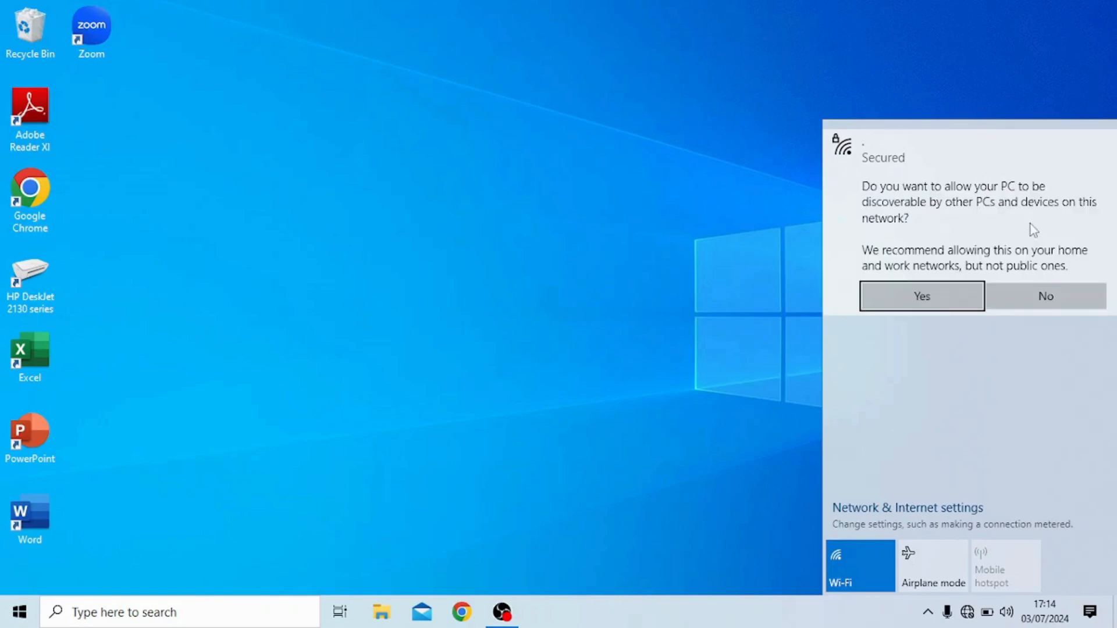
left_click(1038, 297)
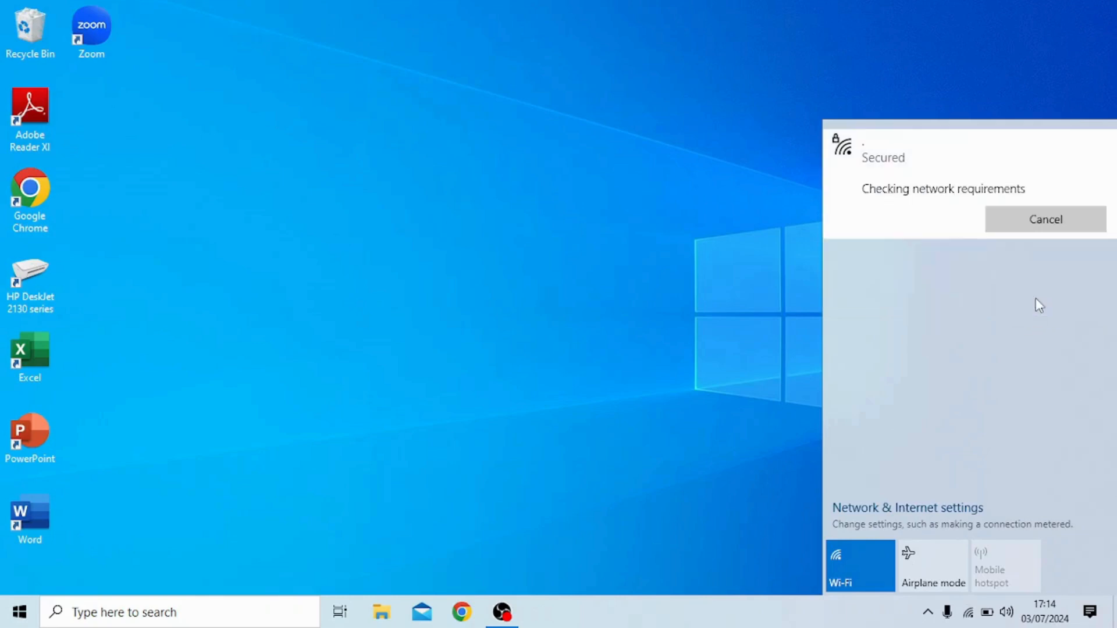
left_click(556, 309)
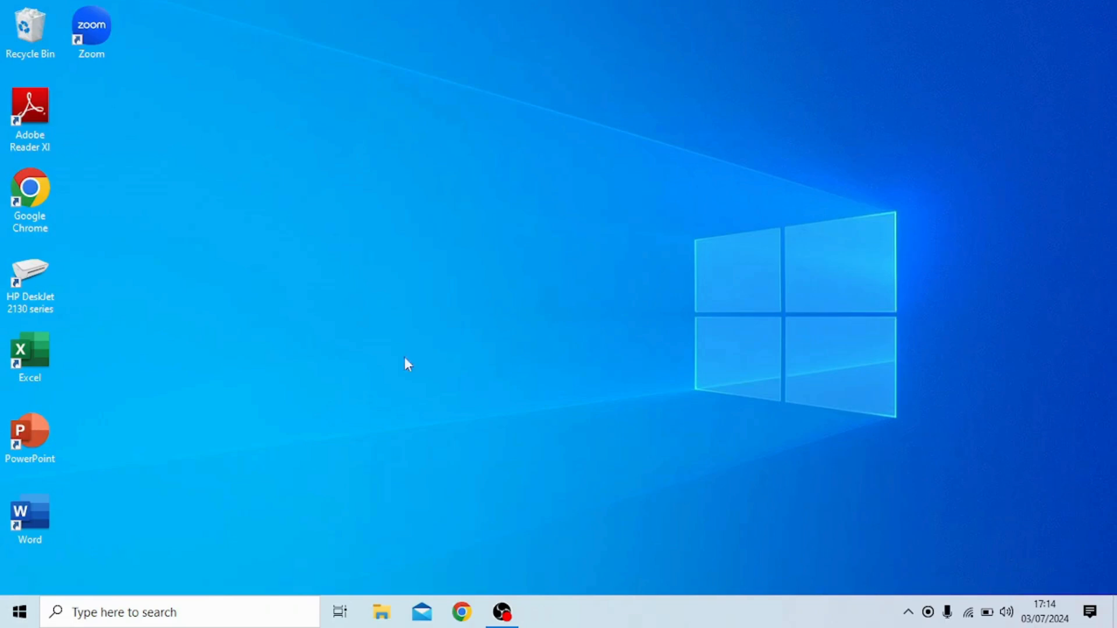
Switch to Google Chrome and search for "driver thinkpad t470".
double_click(32, 201)
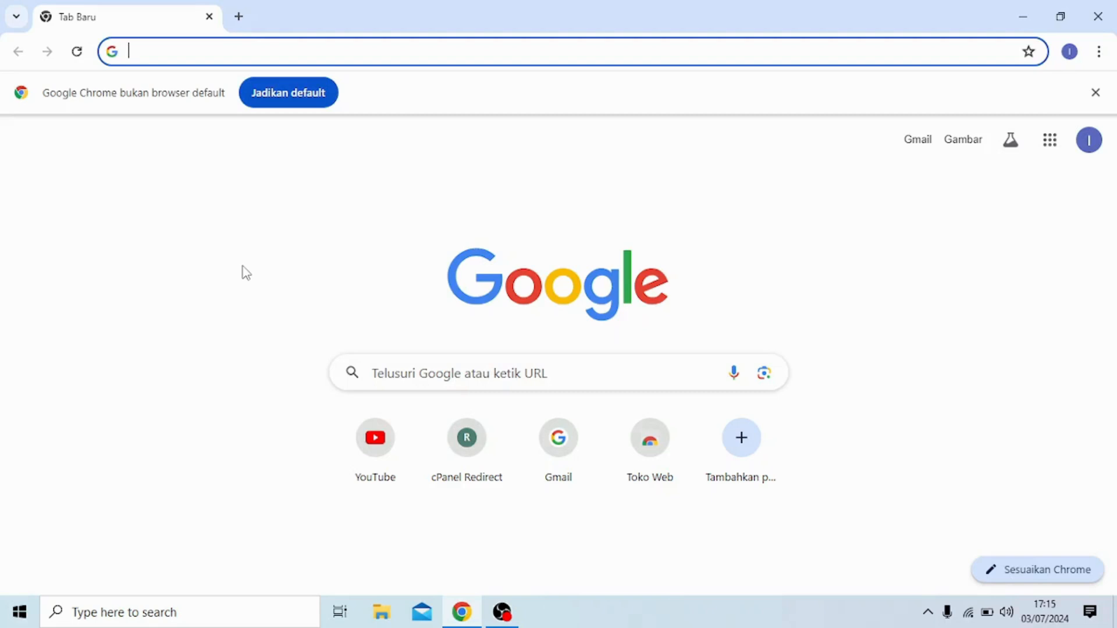
type("drive")
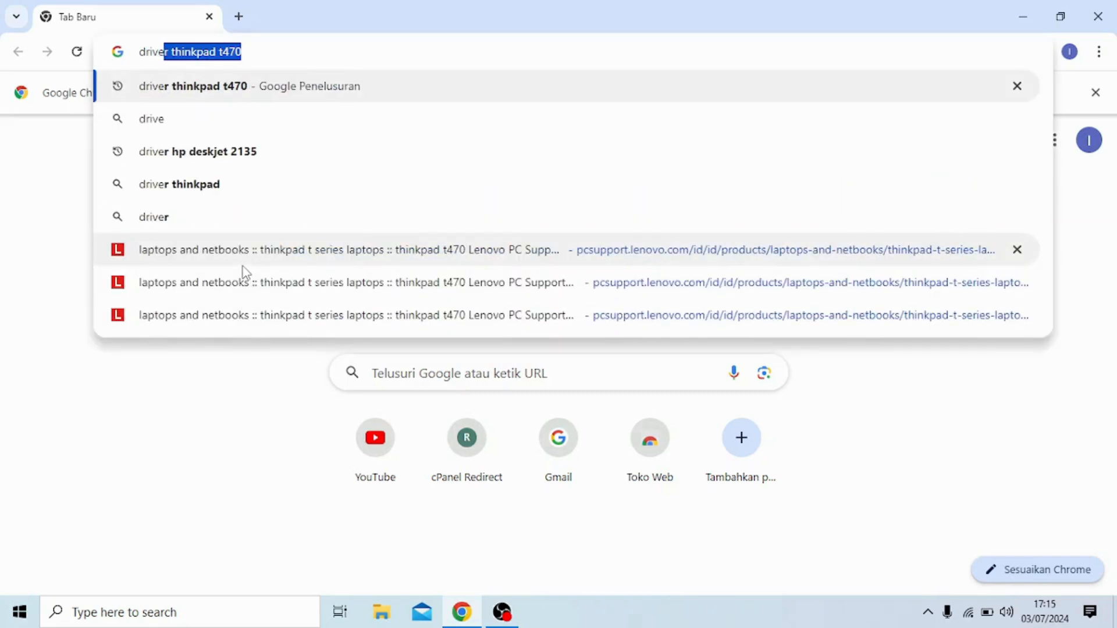
type("r th")
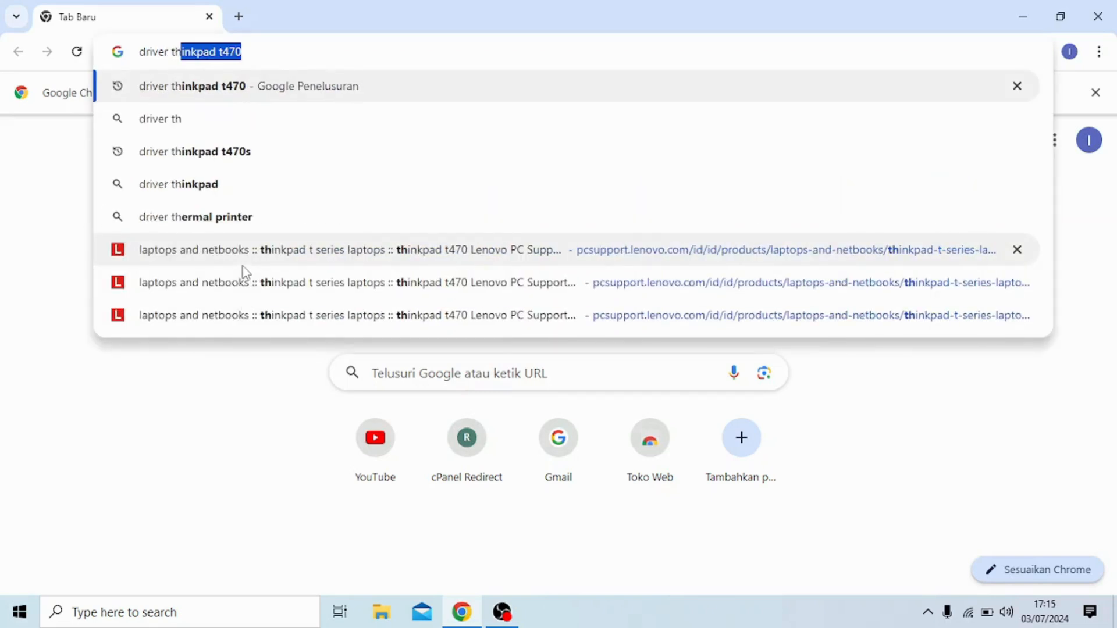
type("inkpa")
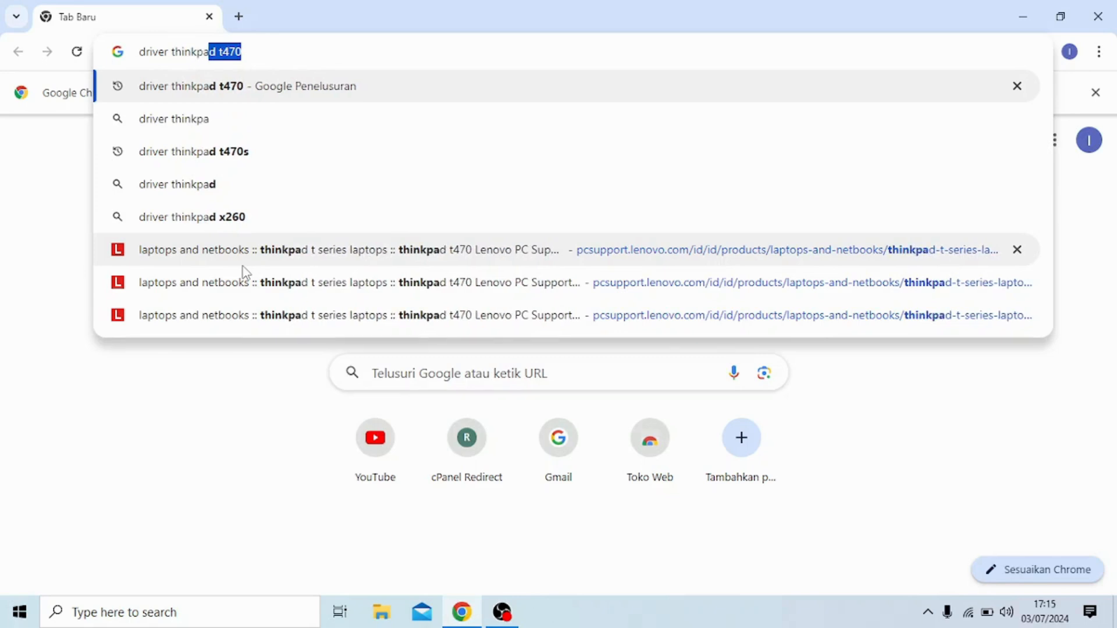
type("d t470")
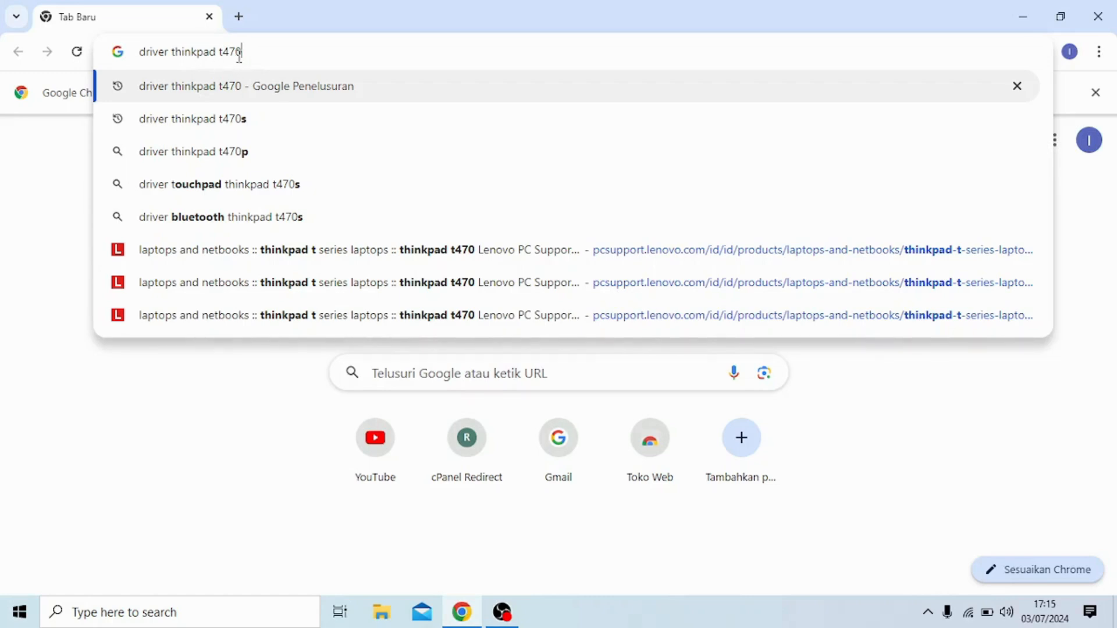
key("Return")
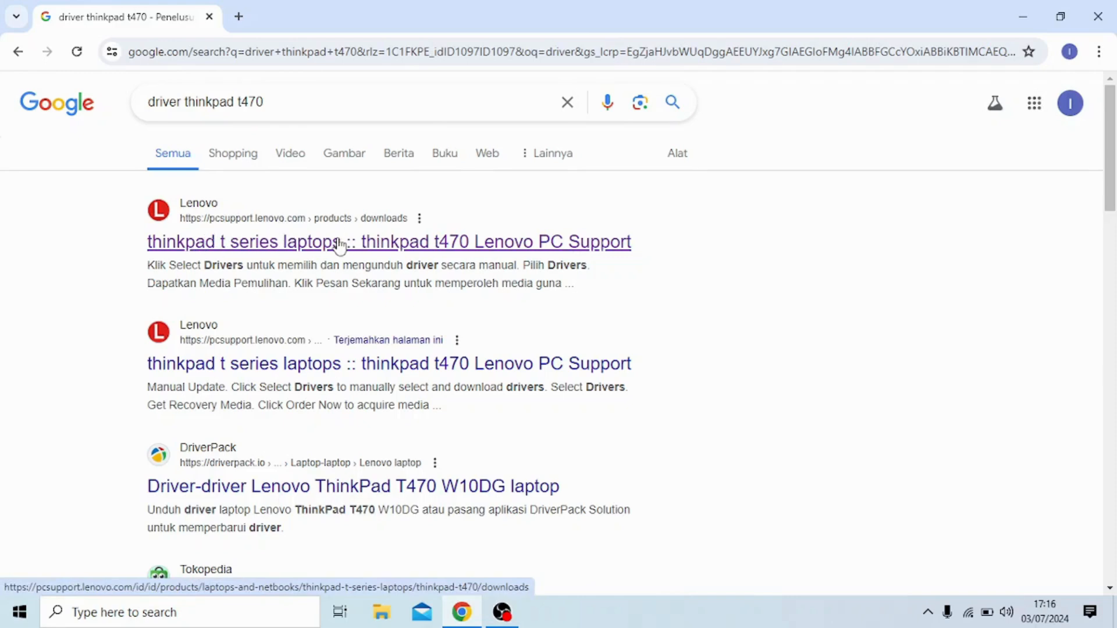
Open Lenovo's official ThinkPad T470 support result and go to its manual driver selection.
left_click(489, 252)
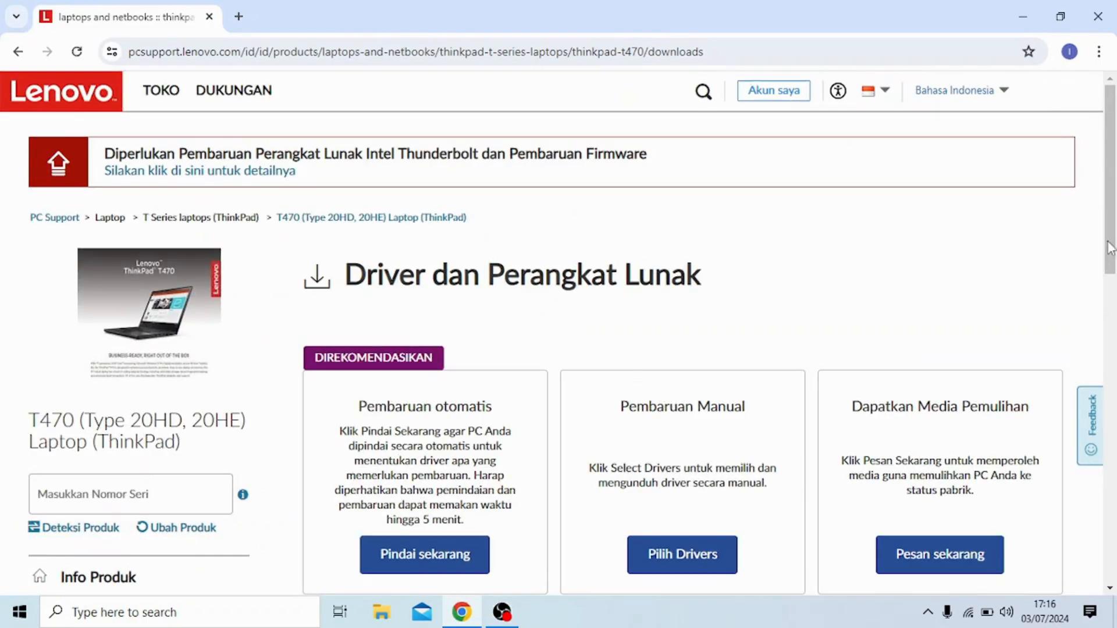
left_click_drag(1109, 247, 1112, 302)
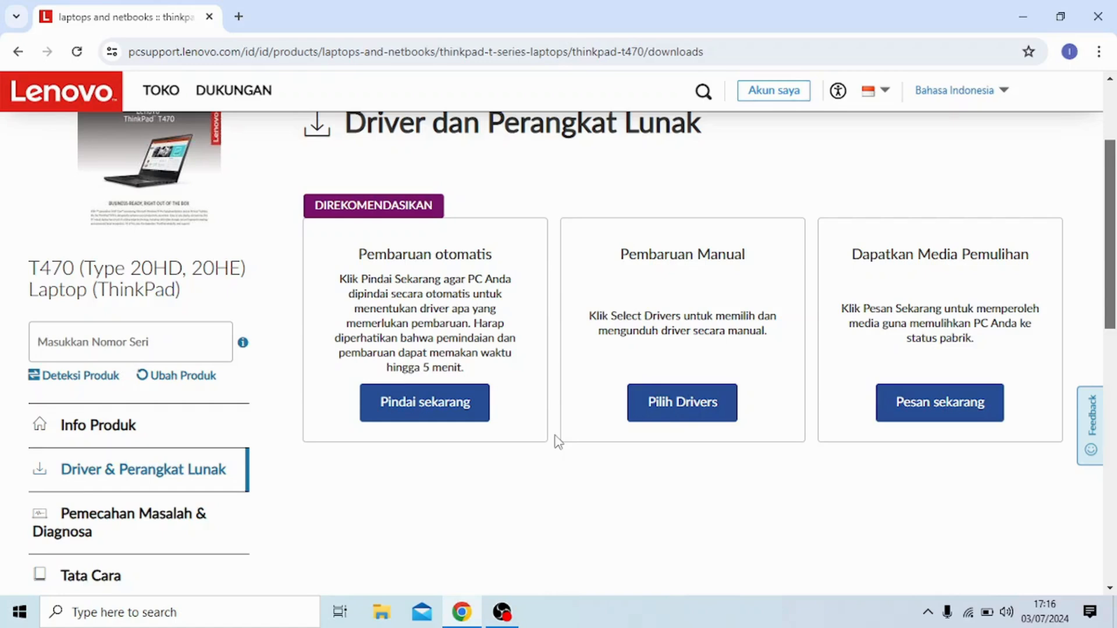
left_click(693, 416)
Filter the driver list by operating system to Windows 10 (64-bit).
left_click(756, 388)
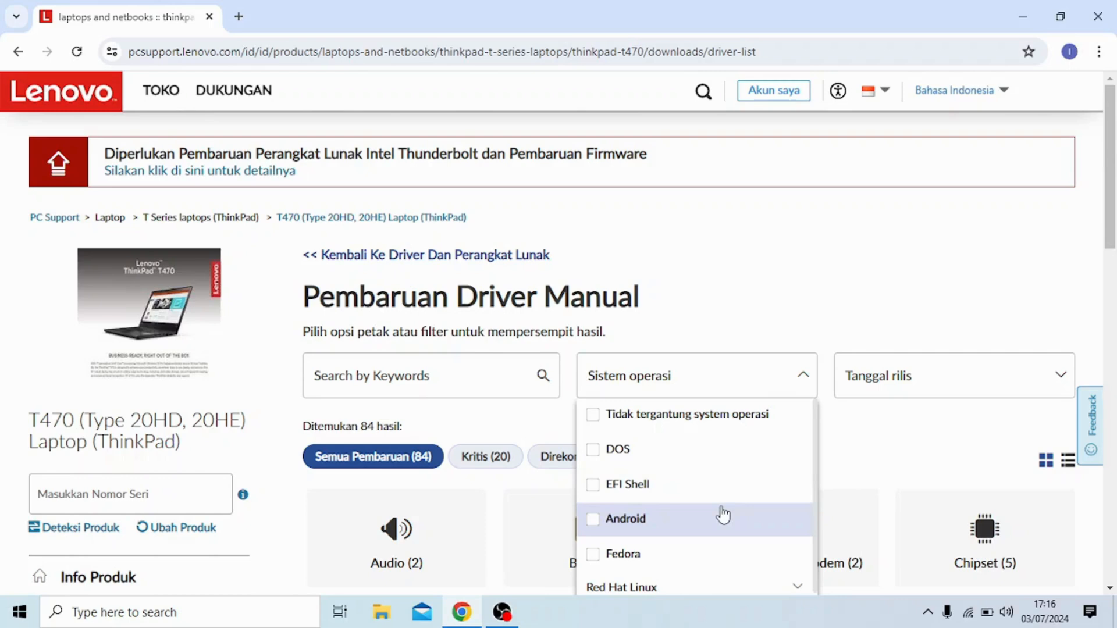
scroll(723, 514, "down", 4)
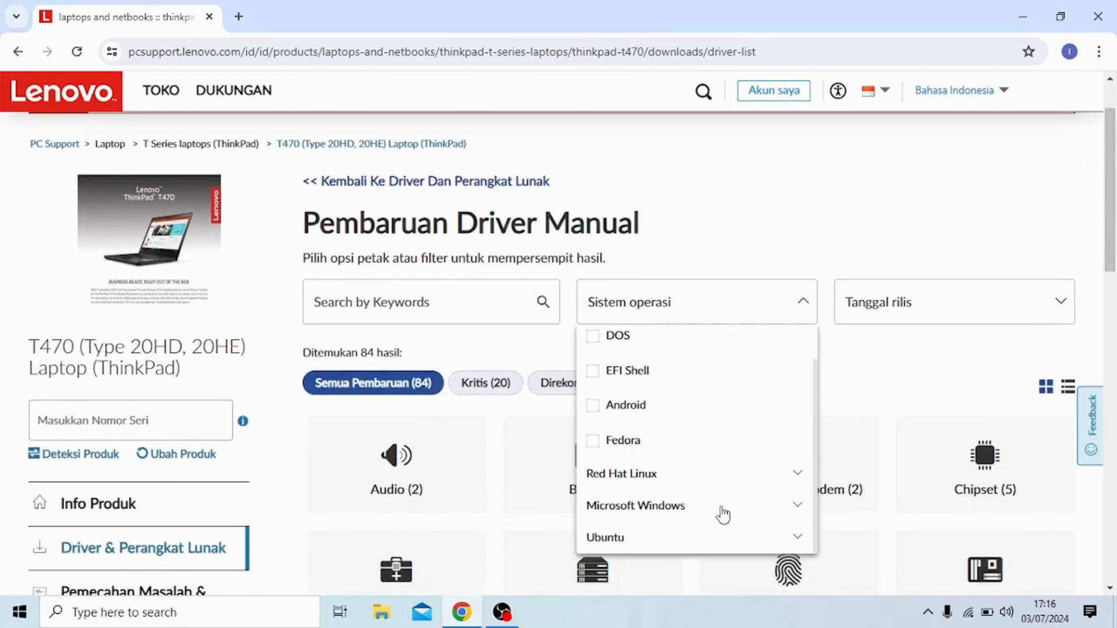
left_click(723, 514)
scroll(723, 515, "down", 2)
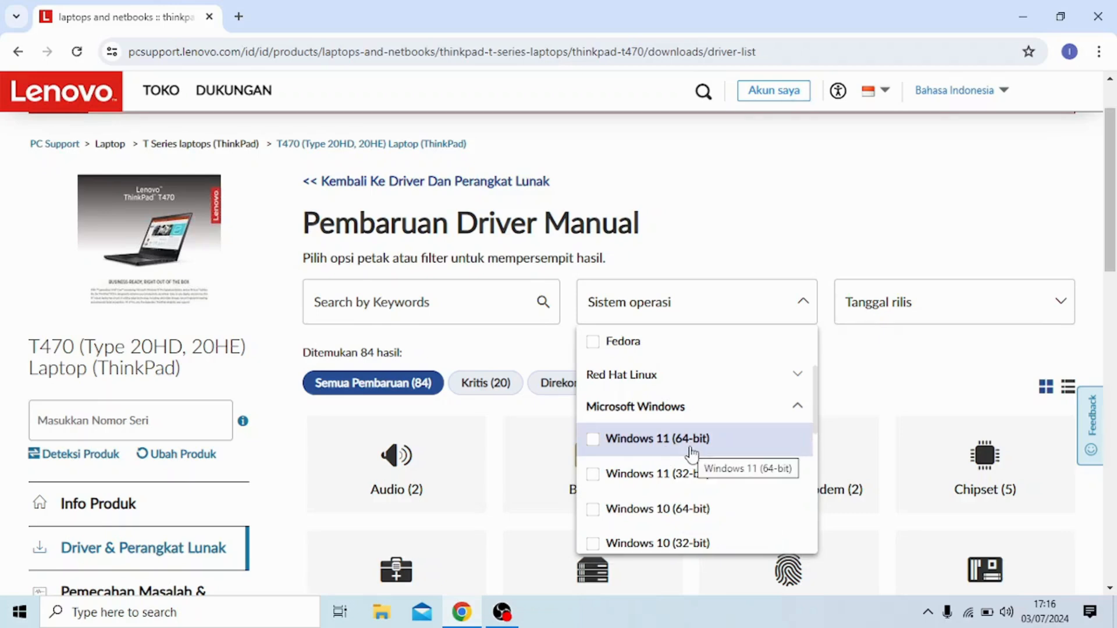
left_click(674, 515)
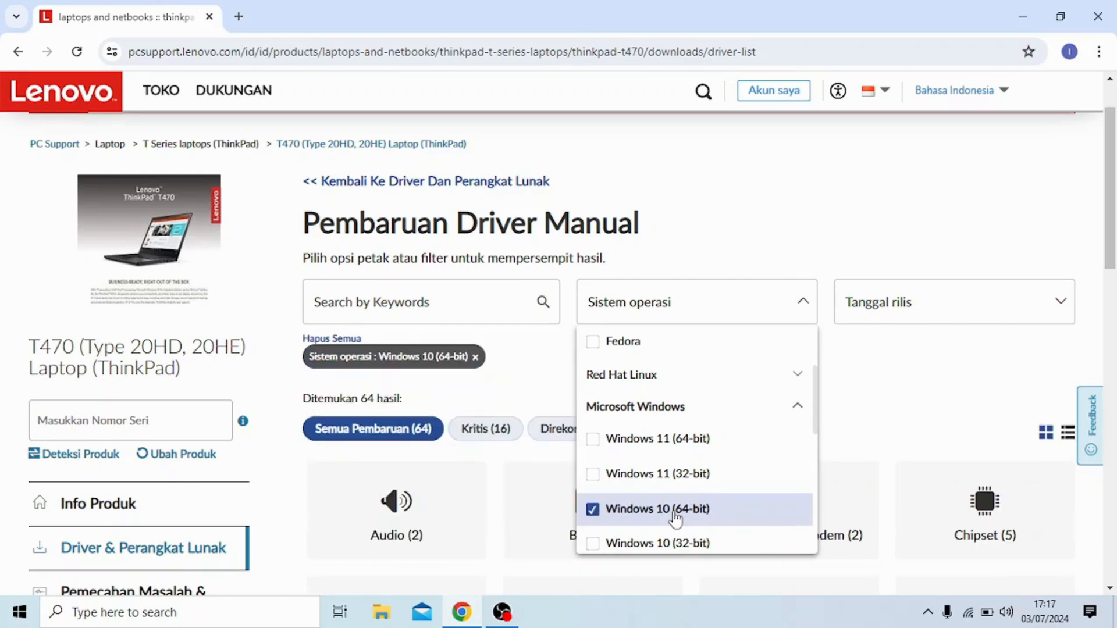
left_click(782, 250)
Open the Audio driver category and download the 94.2 MB Realtek High Definition Audio Driver.
scroll(783, 249, "down", 2)
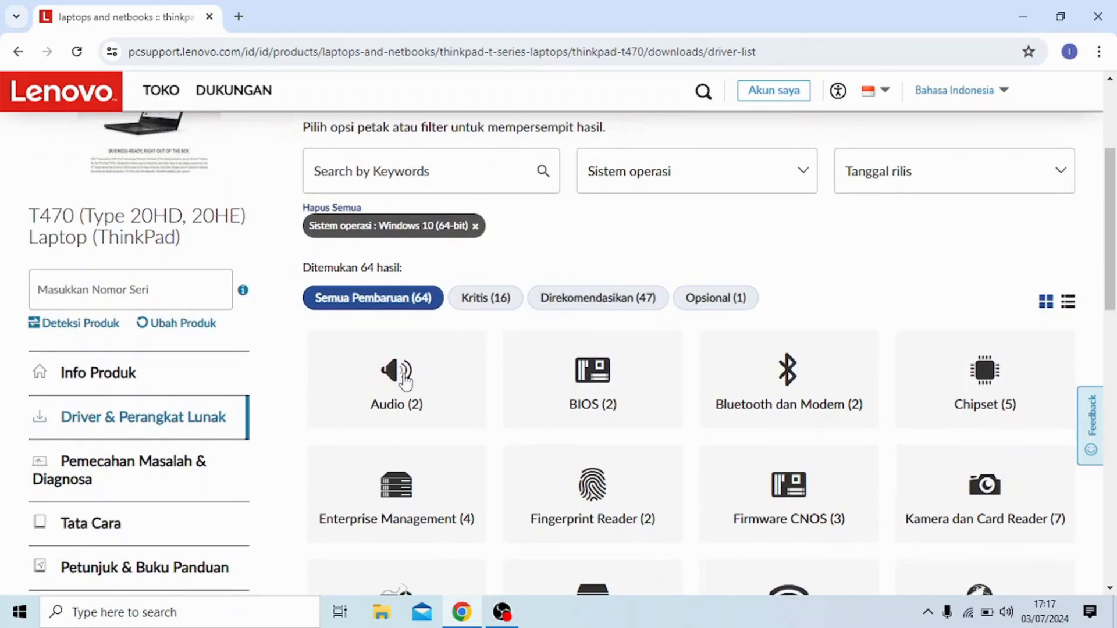
left_click(406, 383)
scroll(399, 369, "down", 3)
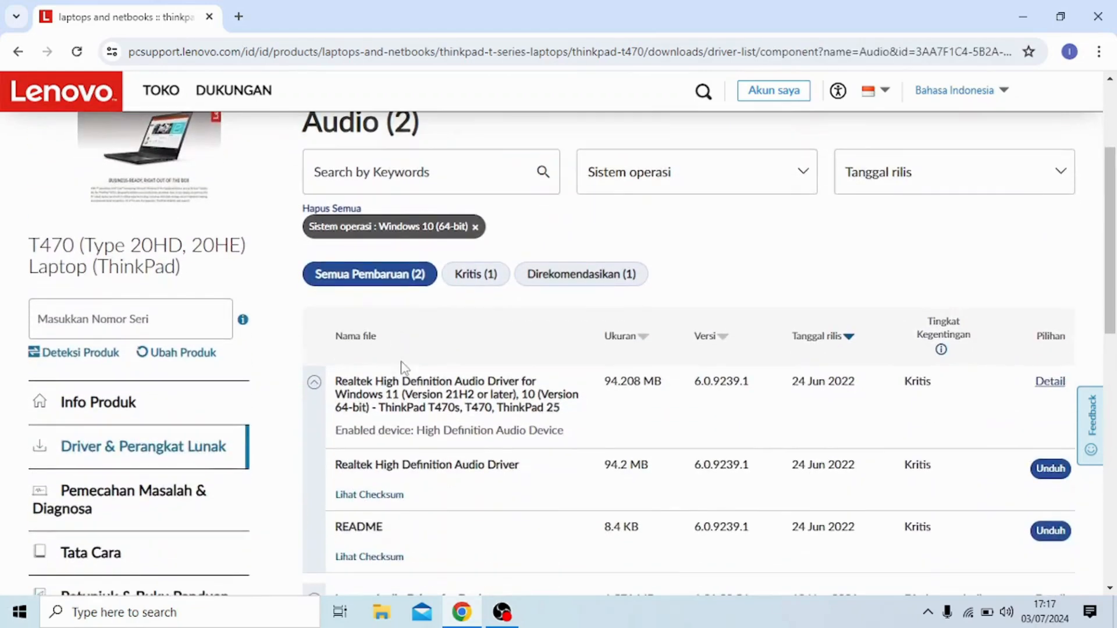
scroll(401, 367, "down", 2)
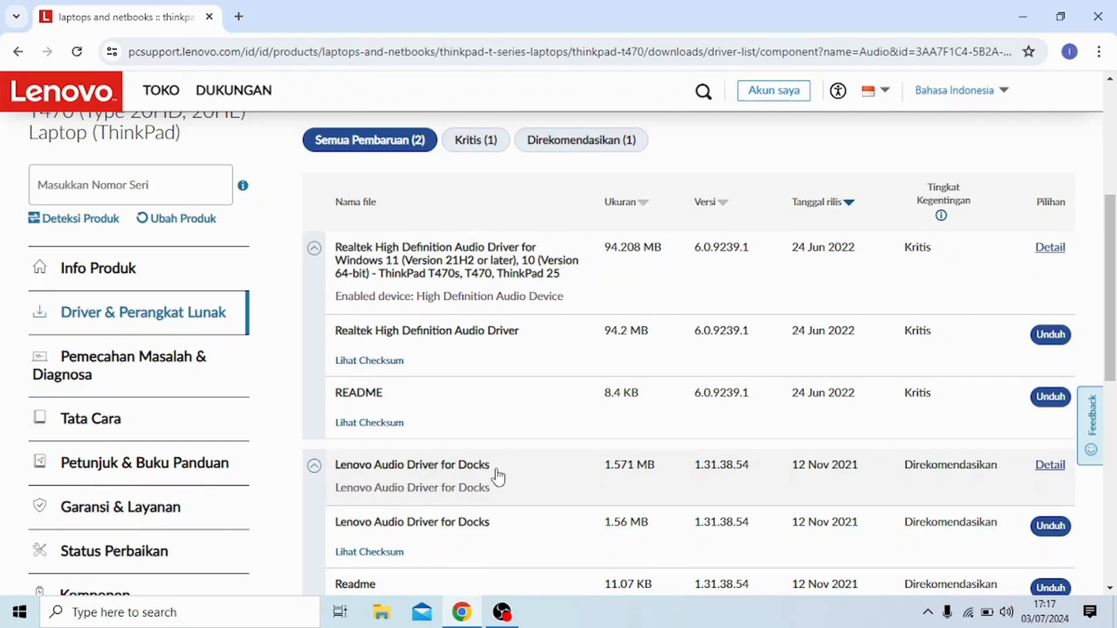
scroll(498, 477, "up", 1)
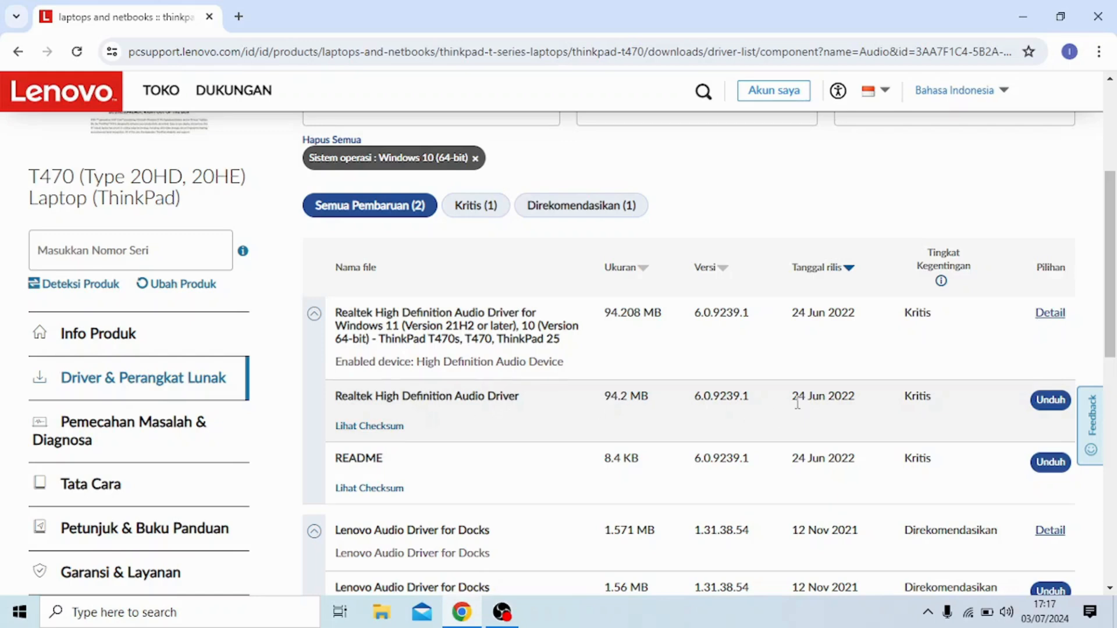
left_click(1051, 410)
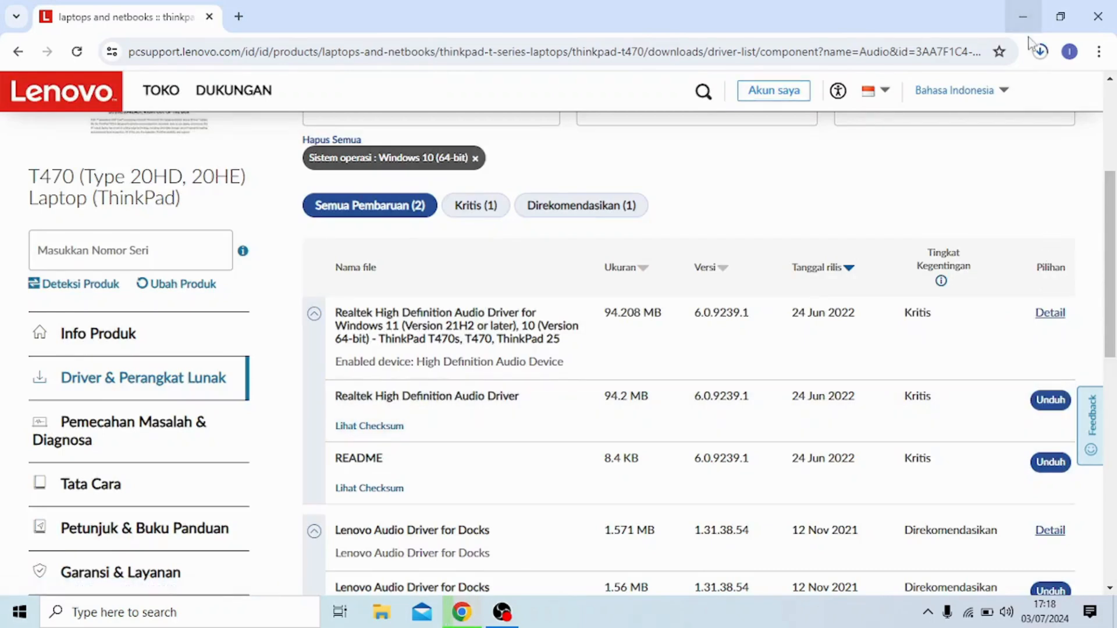
Run the downloaded Realtek High Definition Audio Driver installer and accept its license agreement.
left_click(1040, 53)
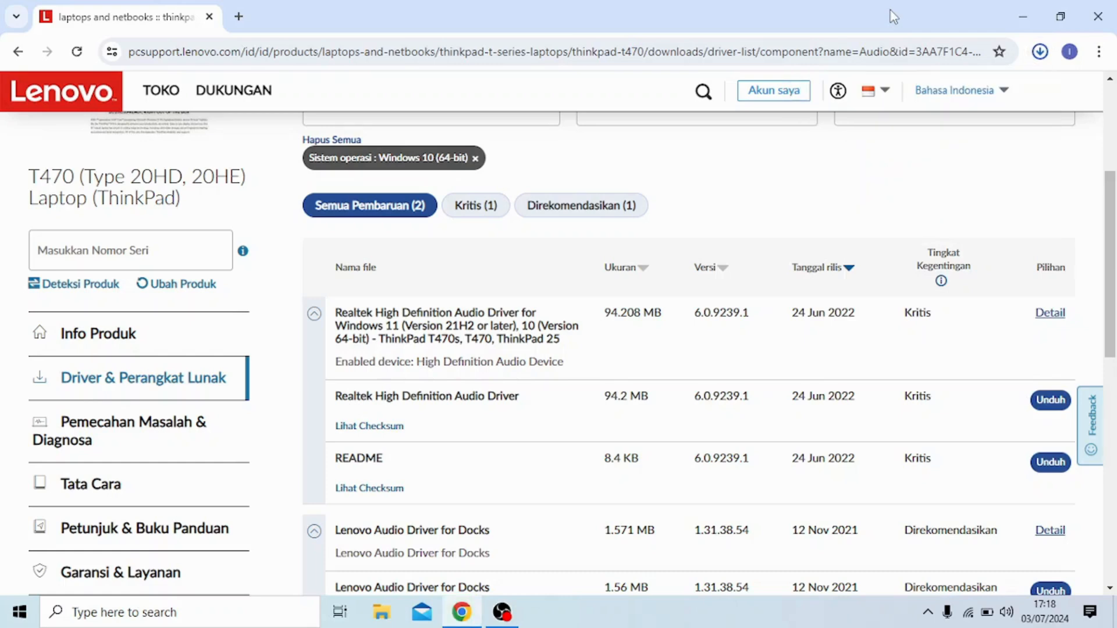
mouse_move(893, 96)
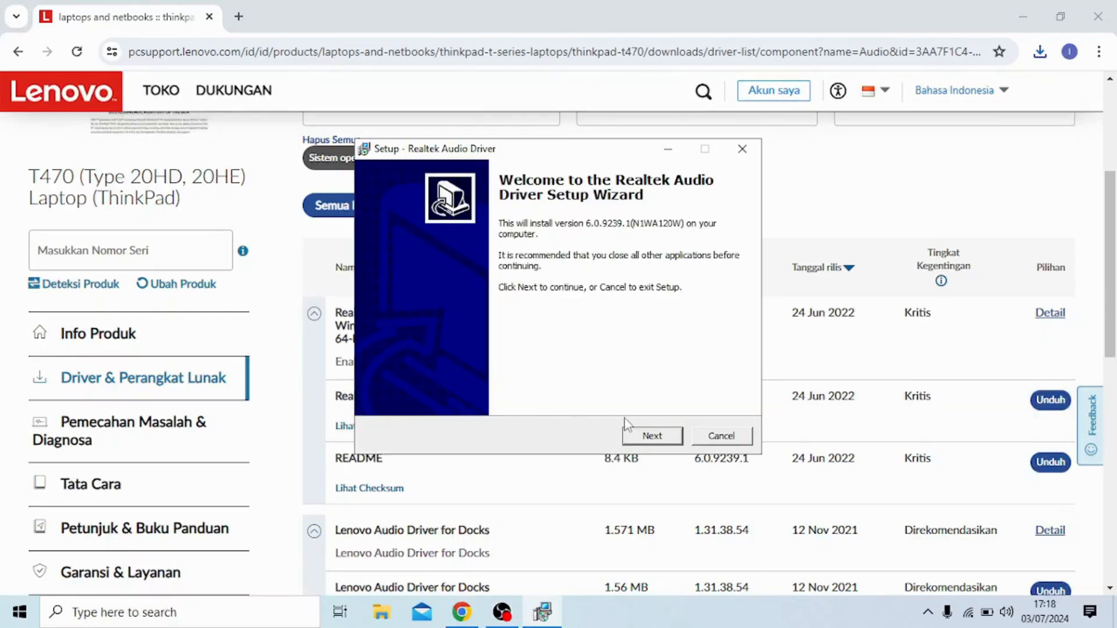
left_click(652, 437)
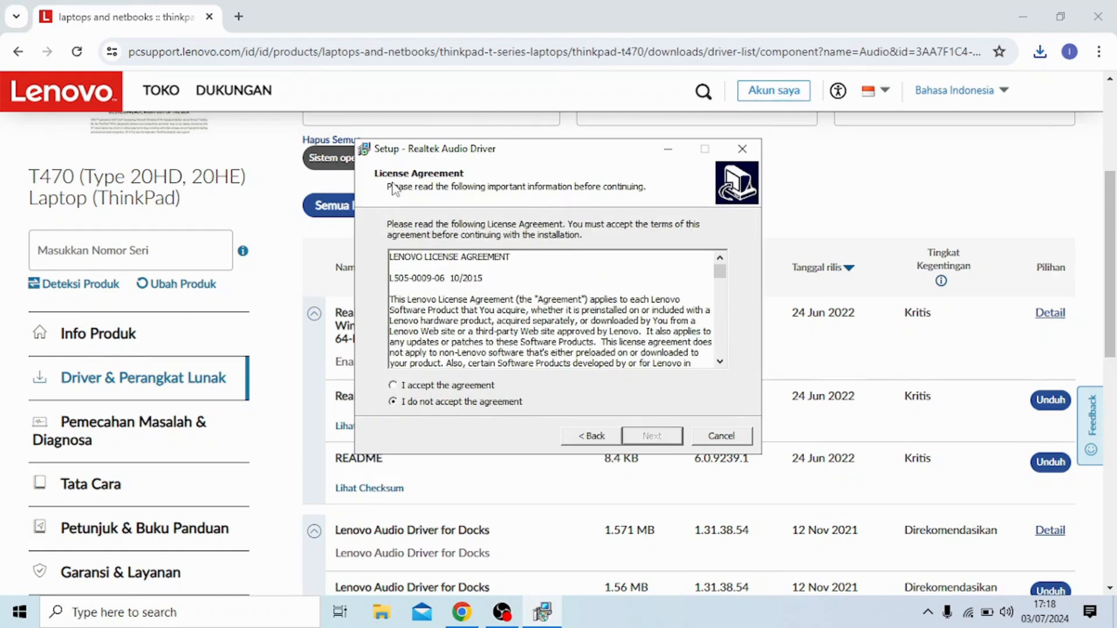
left_click(440, 389)
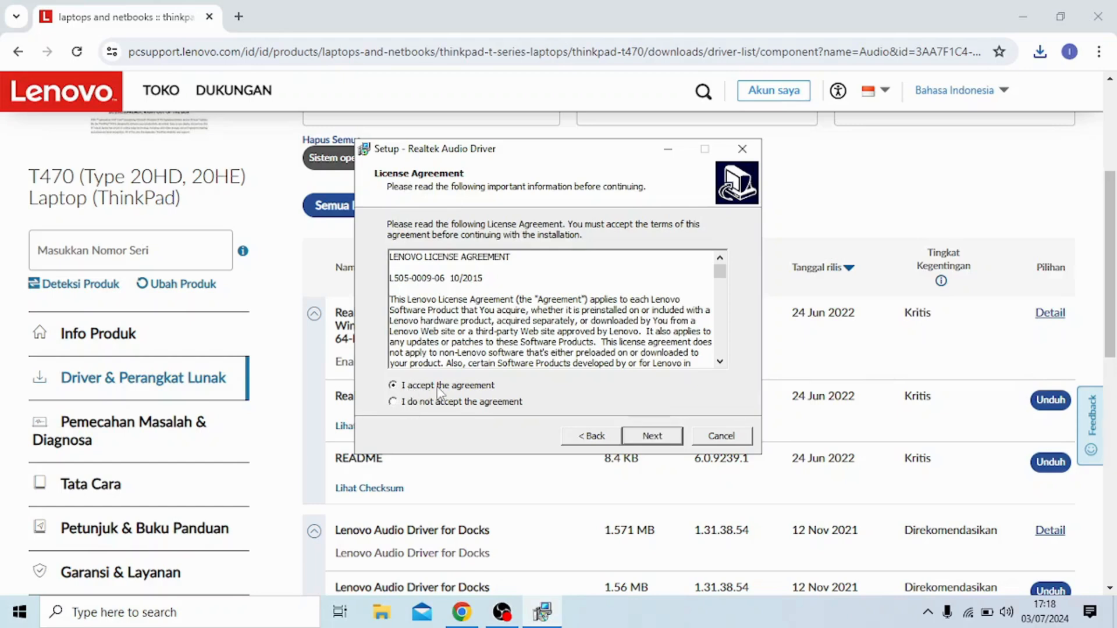
left_click(659, 437)
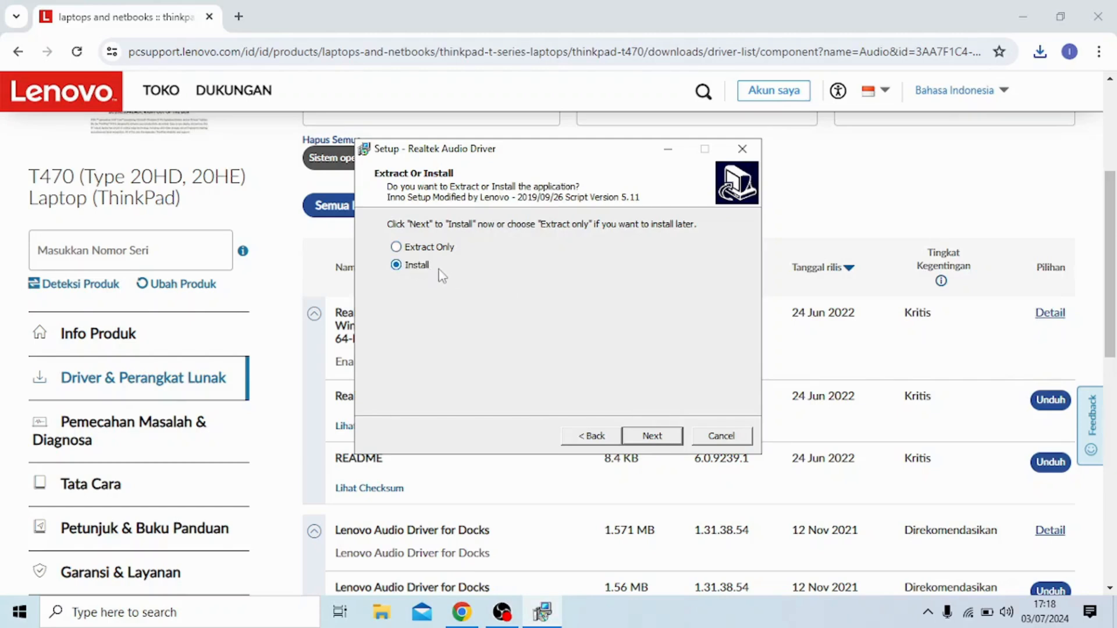
Start the driver setup with the Install option and proceed through the Realtek InstallShield wizard to remove the original audio driver.
left_click(651, 436)
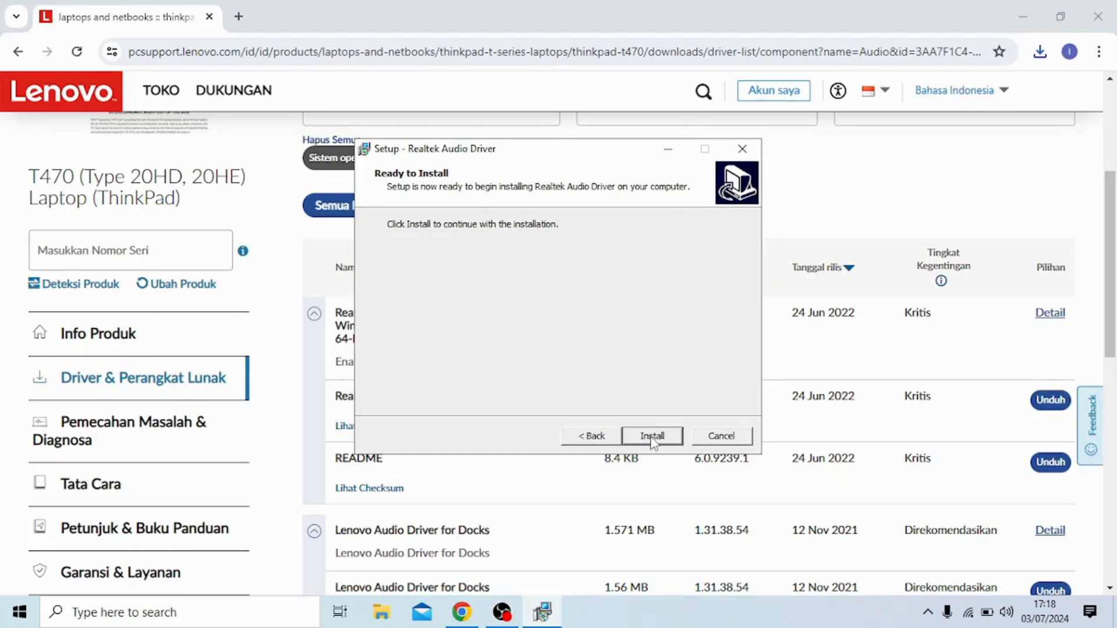
left_click(652, 436)
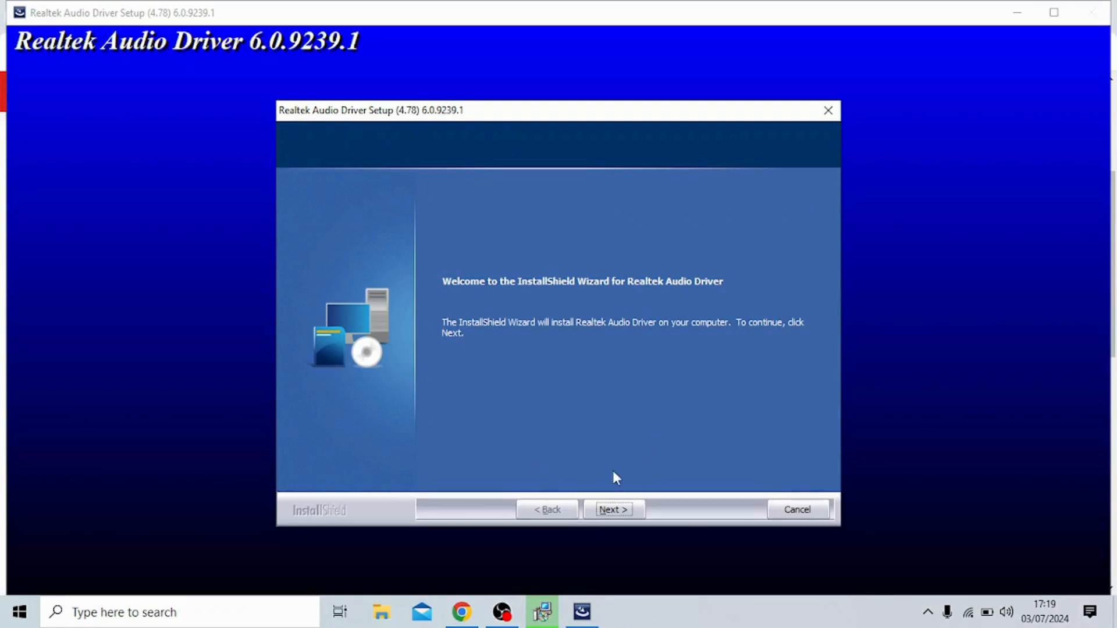
left_click(619, 514)
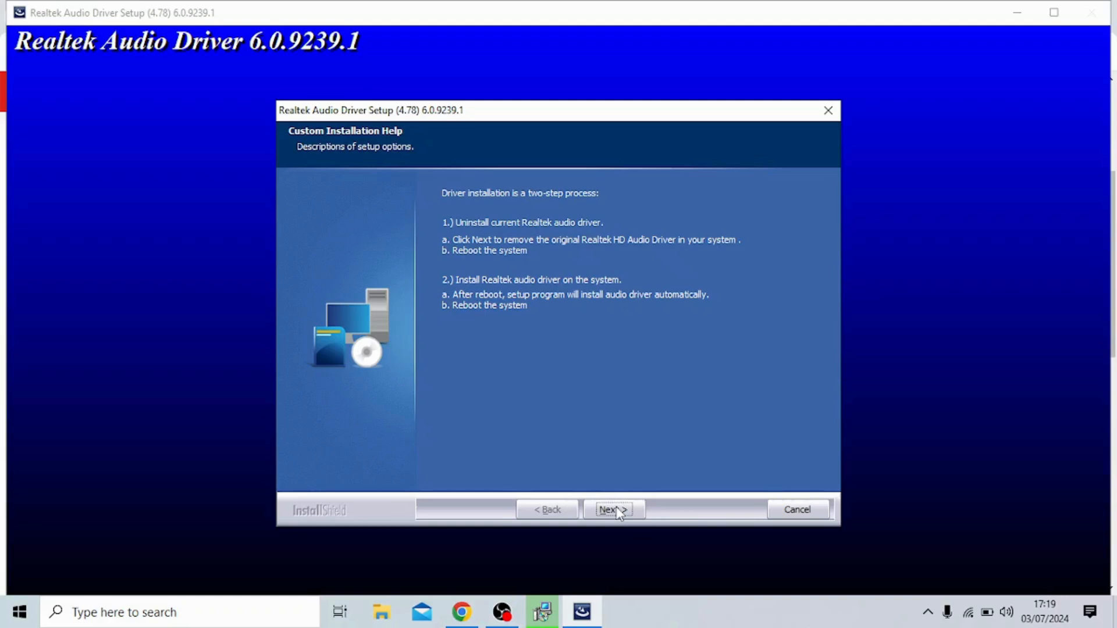
left_click(619, 514)
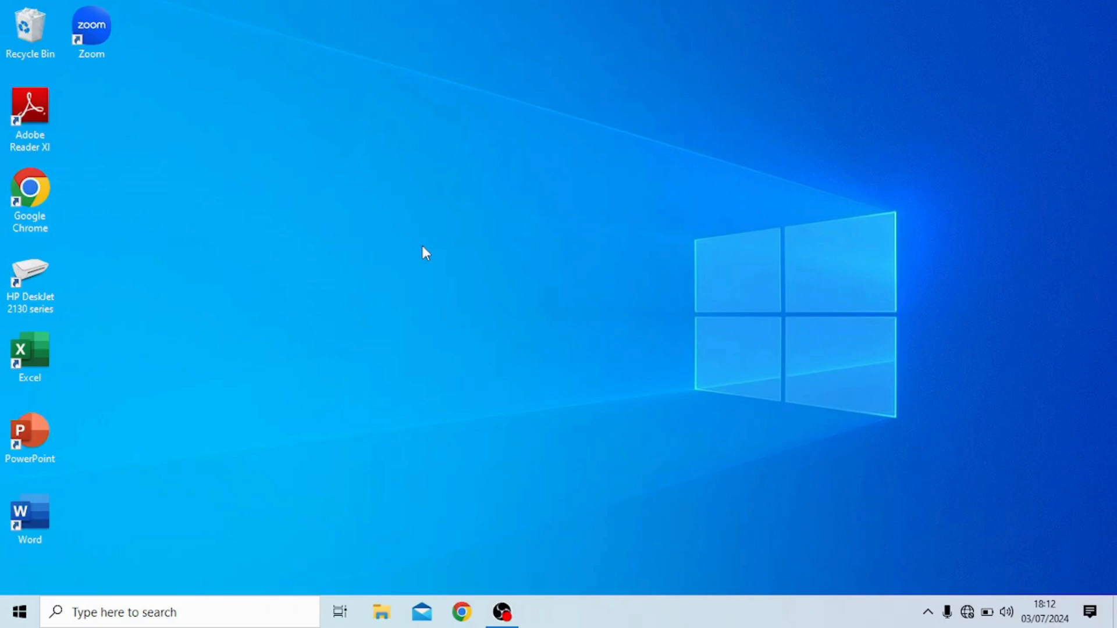
Open the Windows sound playback devices and test the Speaker/HP Realtek High Definition Audio device.
right_click(1007, 614)
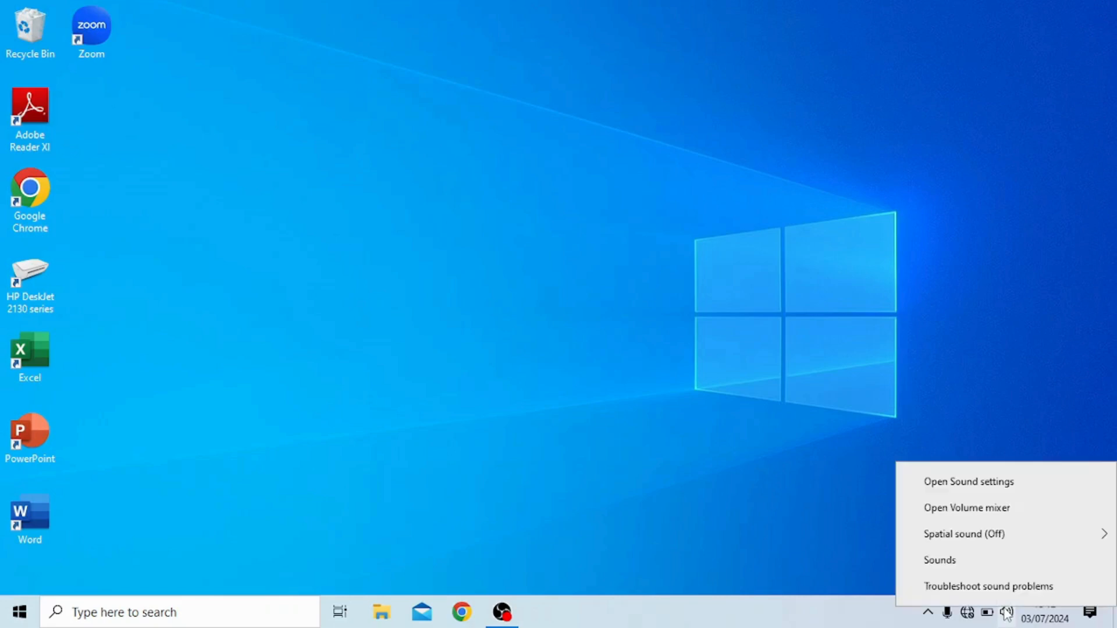
left_click(948, 563)
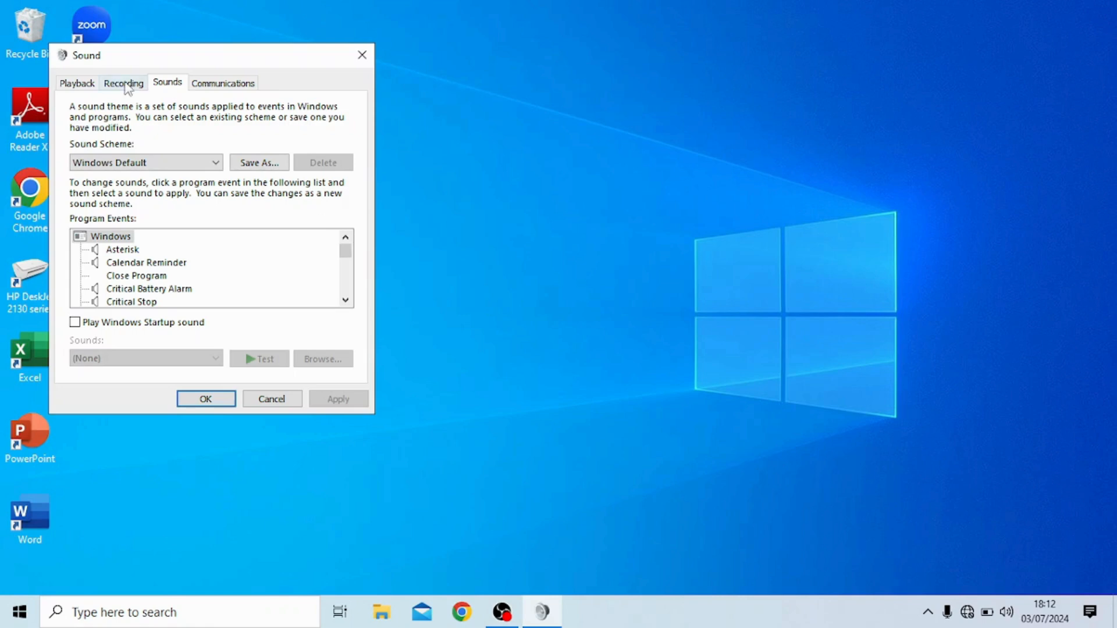
left_click(87, 87)
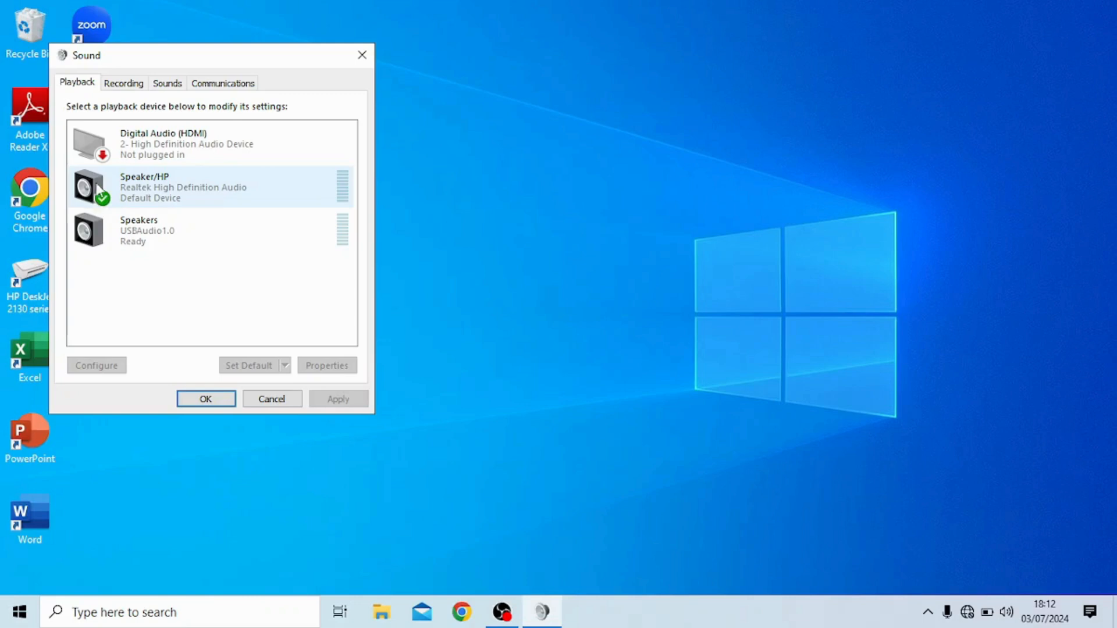
right_click(161, 192)
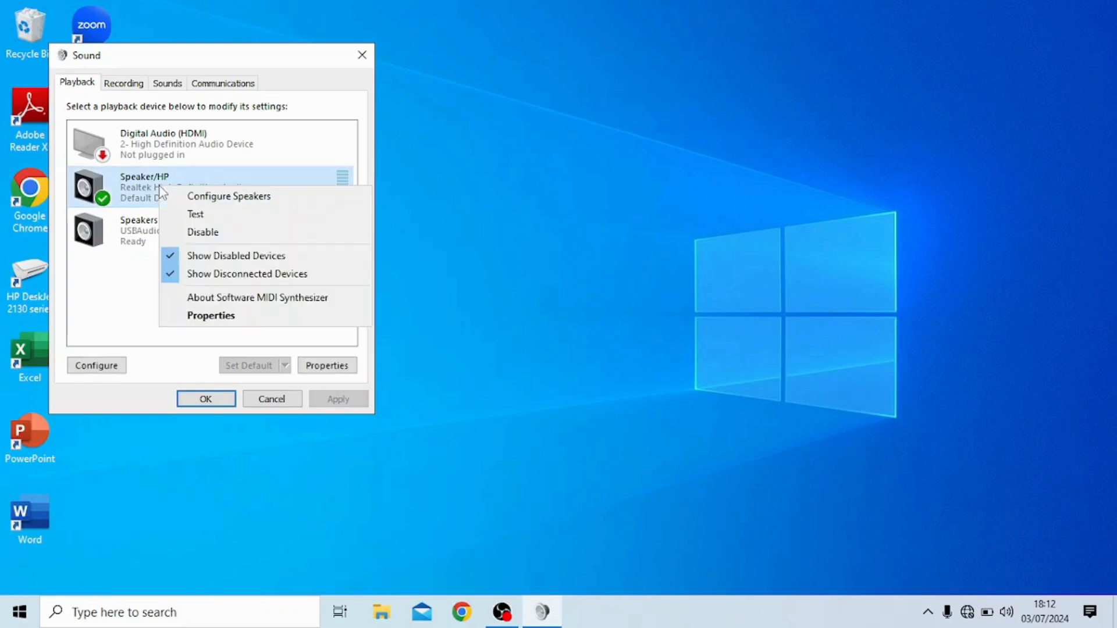
left_click(196, 216)
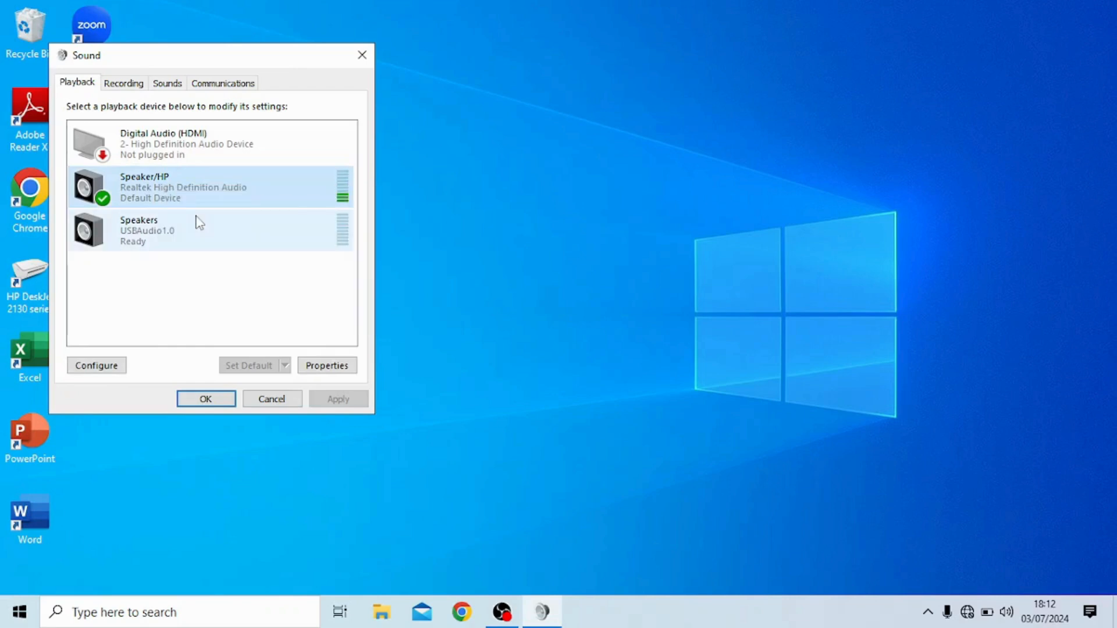